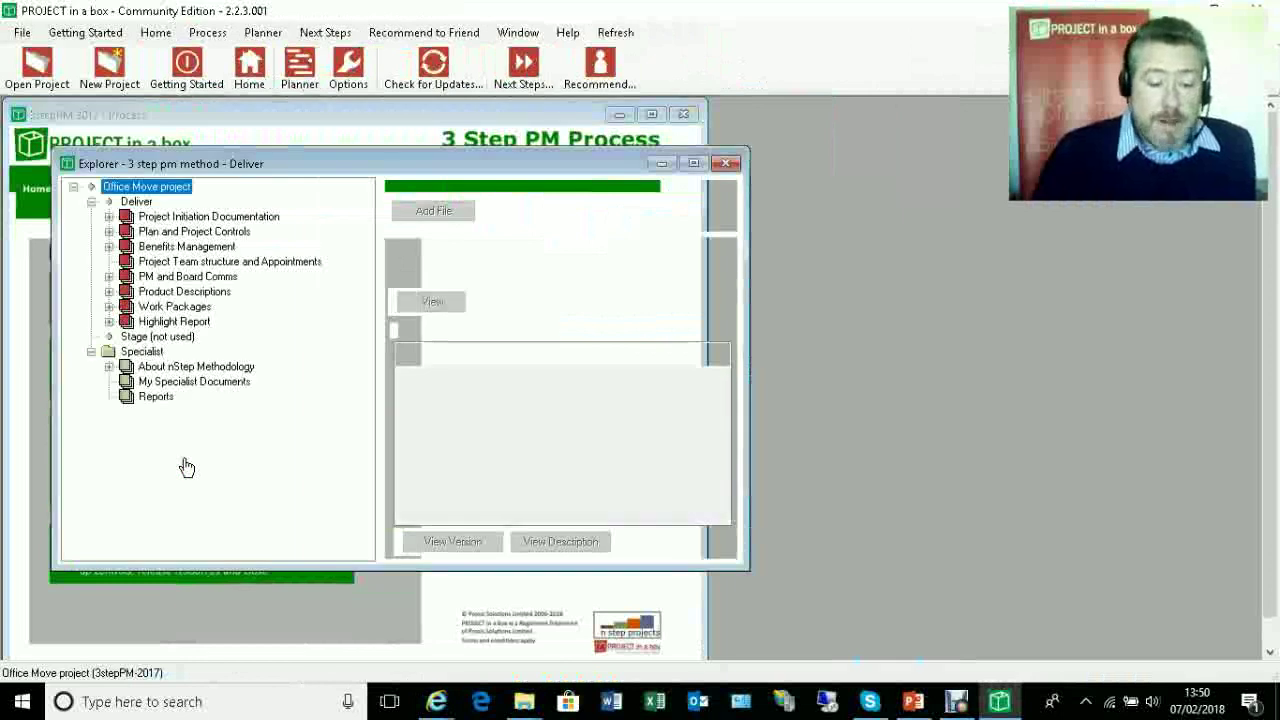
Add the Highlight Report.docx template from the template library to the Highlight Report document, renamed Feb HL report
{"action": "left_click", "coordinate": [179, 323]}
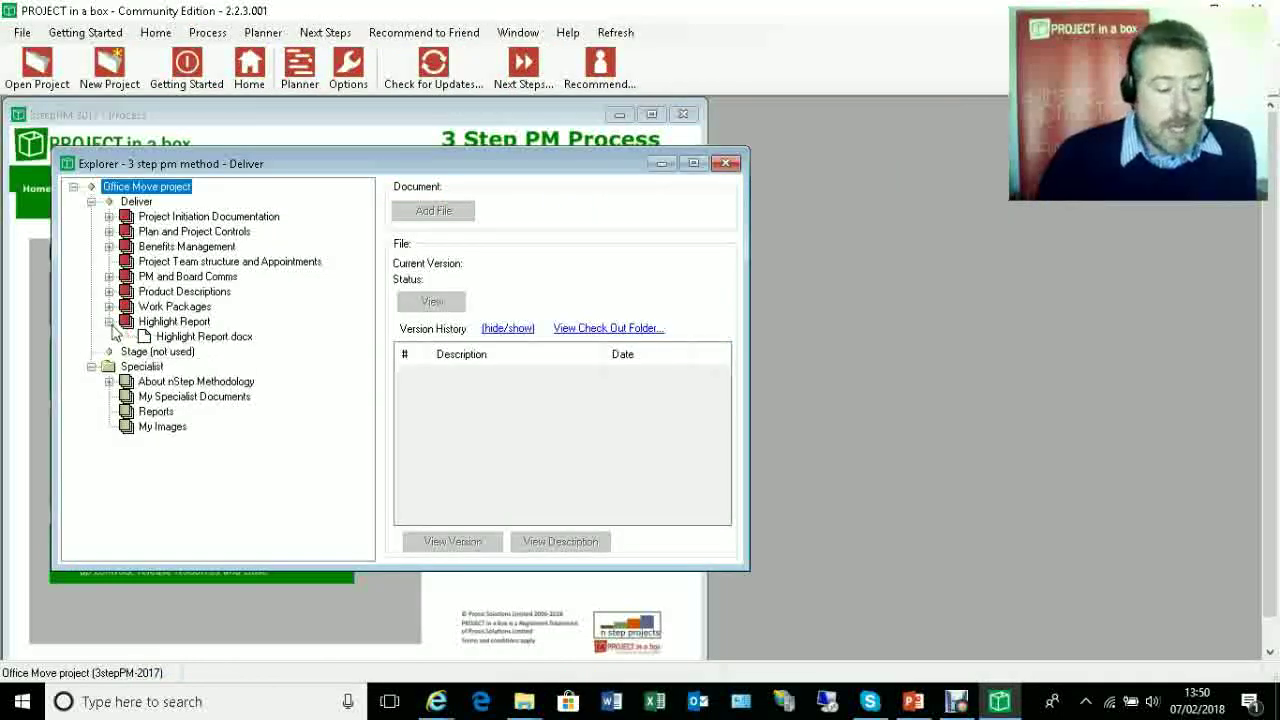
{"action": "left_click", "coordinate": [181, 337]}
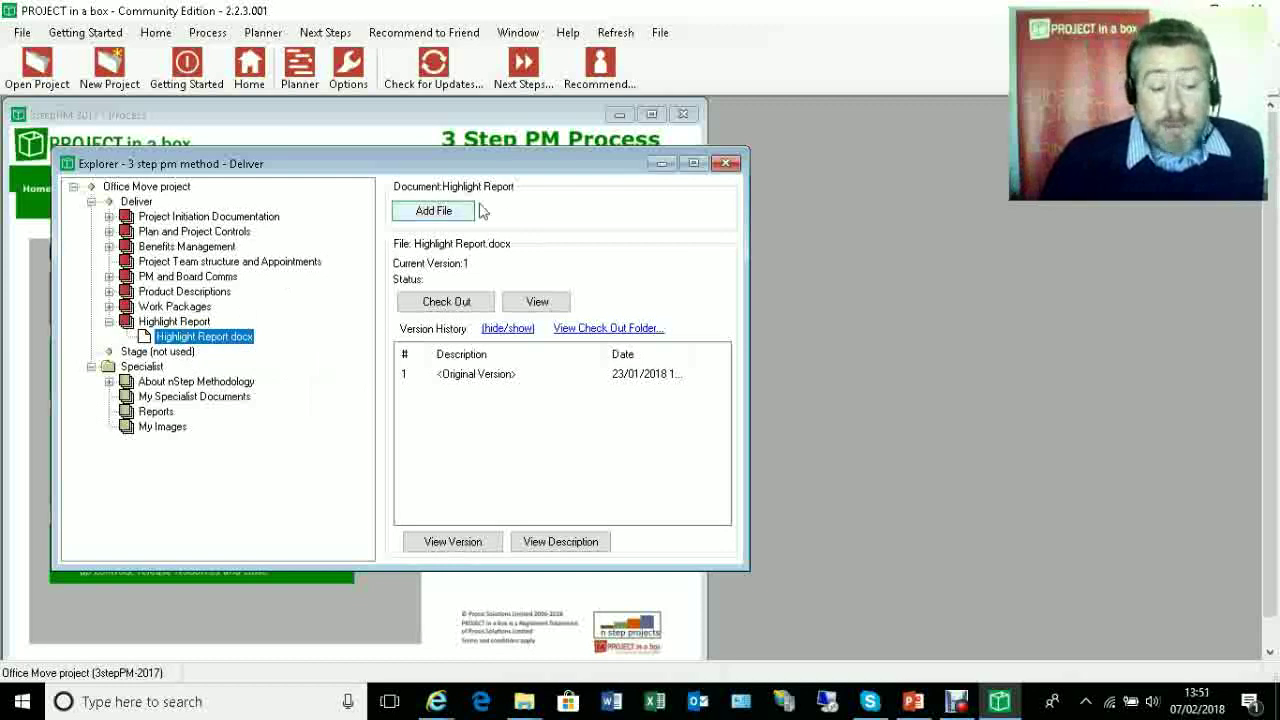
{"action": "left_click", "coordinate": [448, 214]}
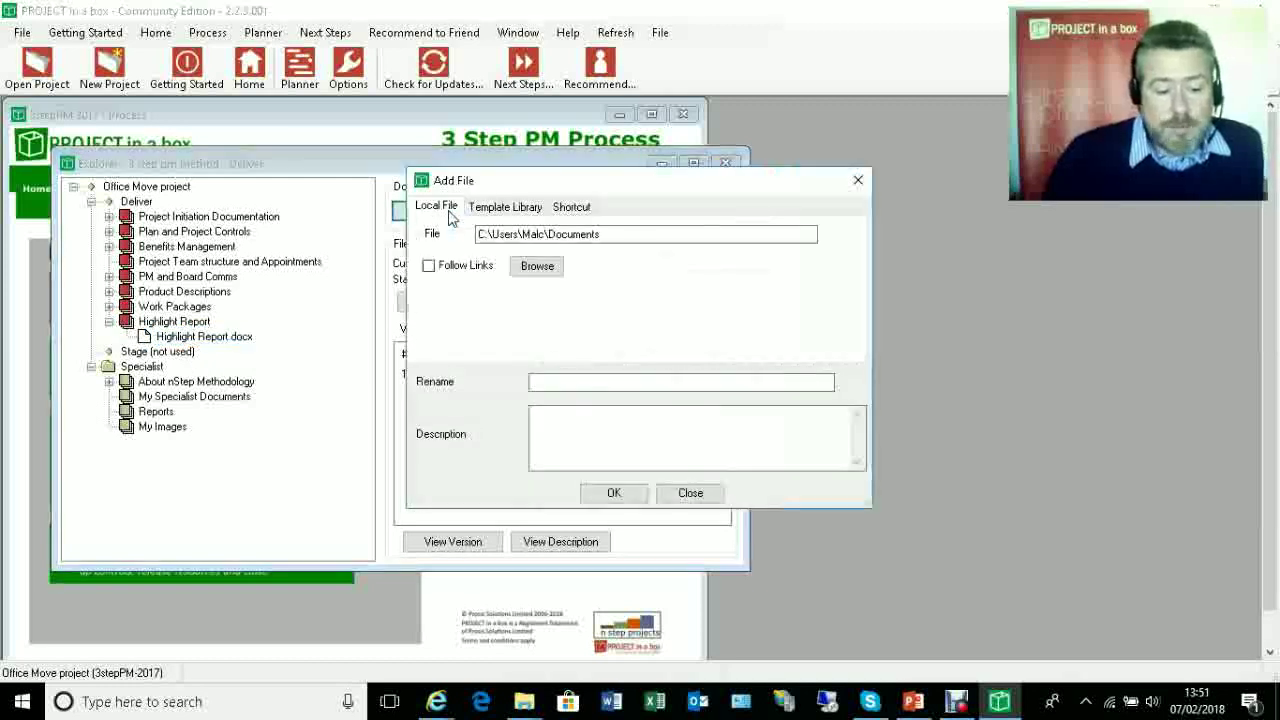
{"action": "left_click", "coordinate": [503, 212]}
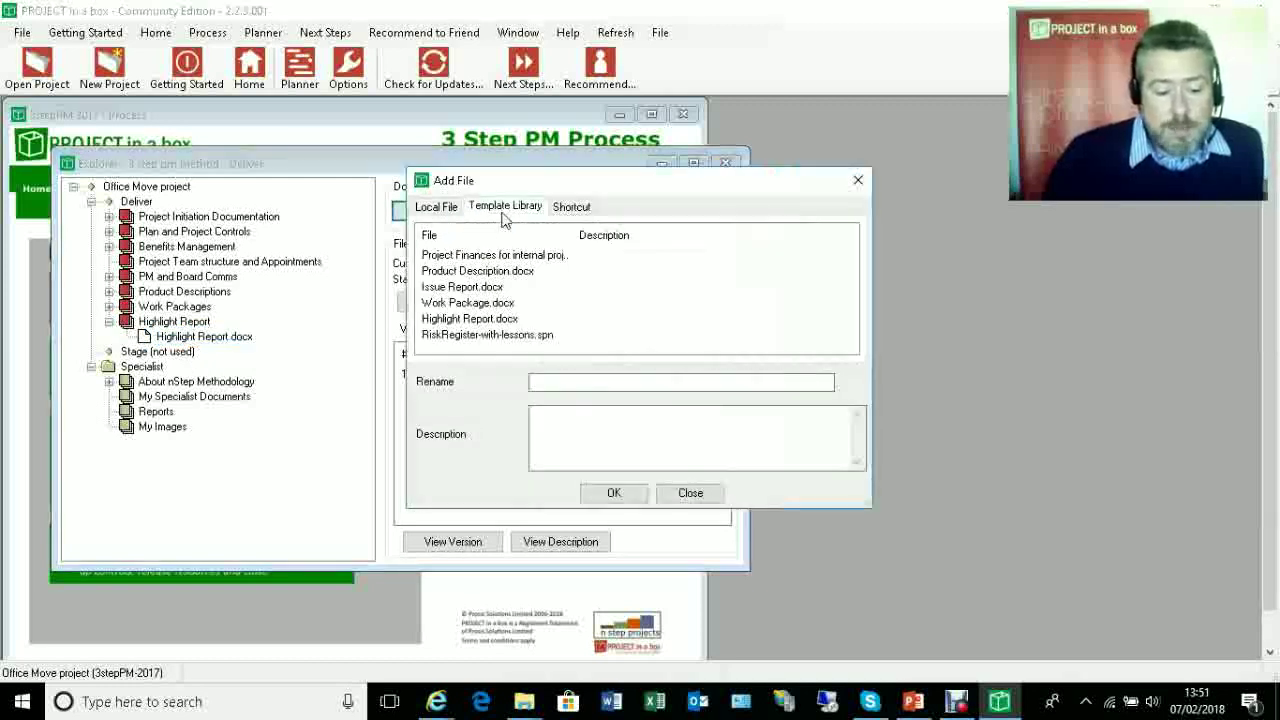
{"action": "left_click", "coordinate": [476, 319]}
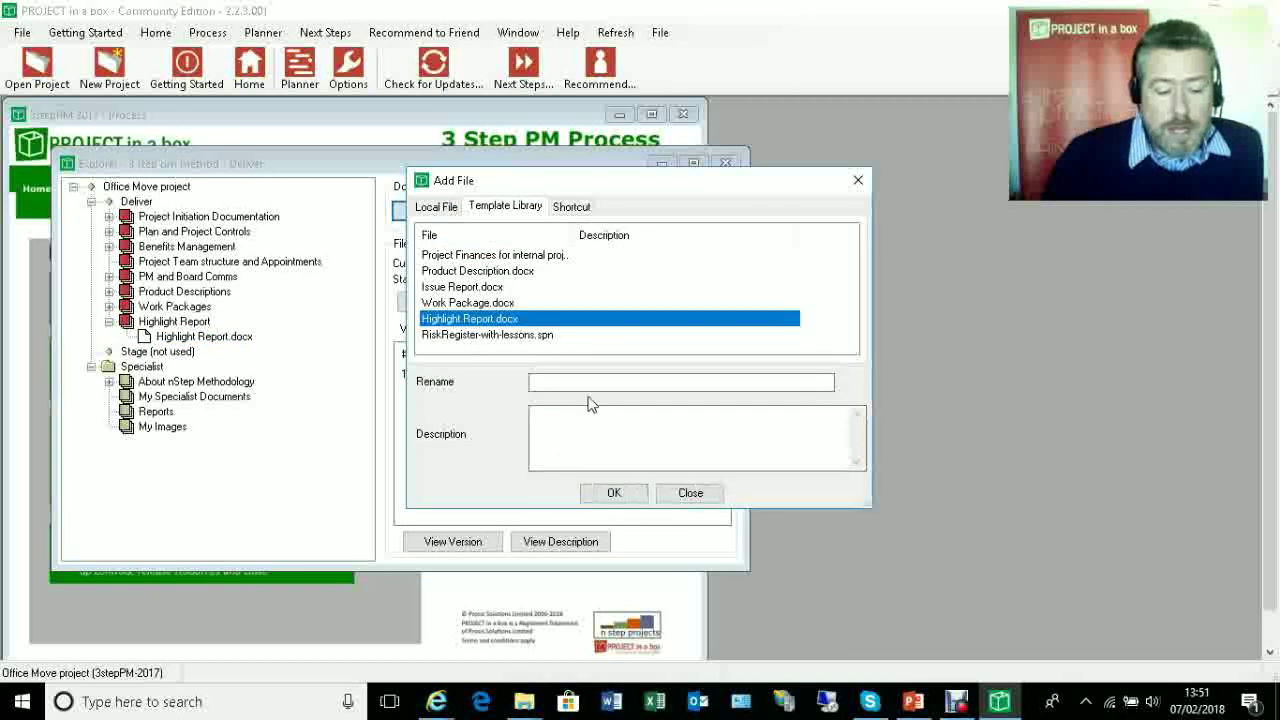
{"action": "left_click", "coordinate": [588, 384]}
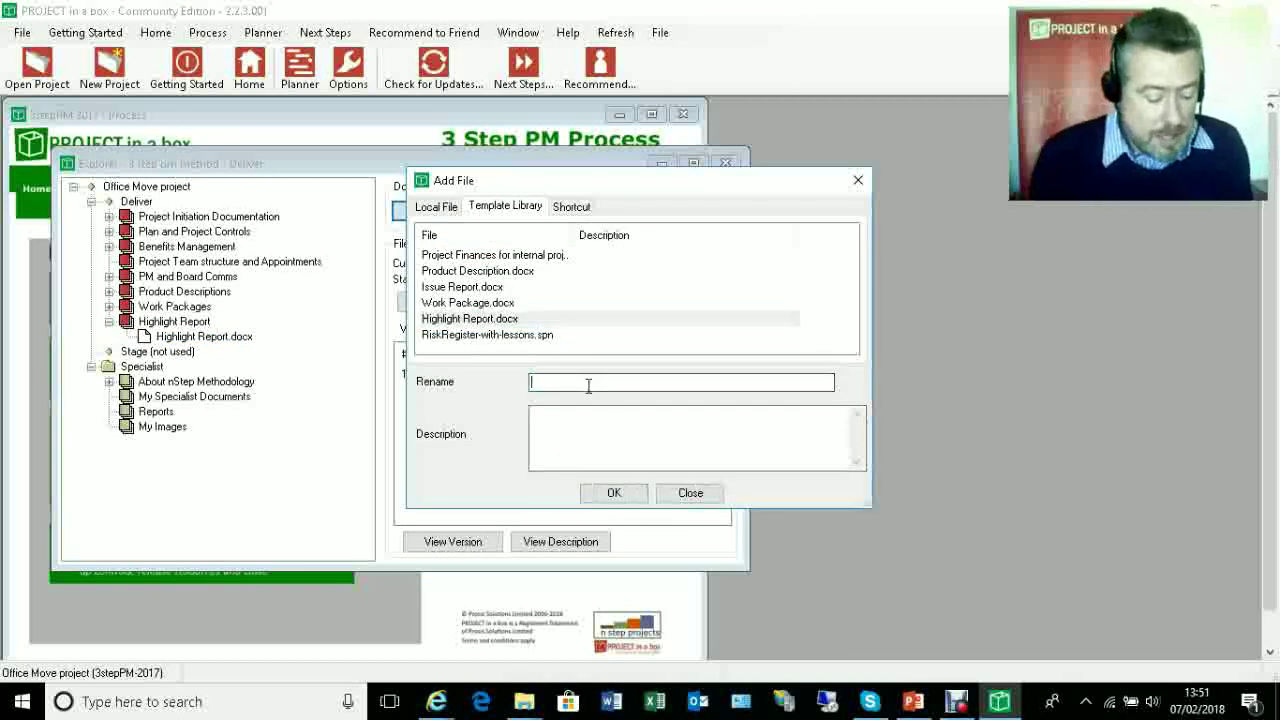
{"action": "type", "text": "Feb HL report"}
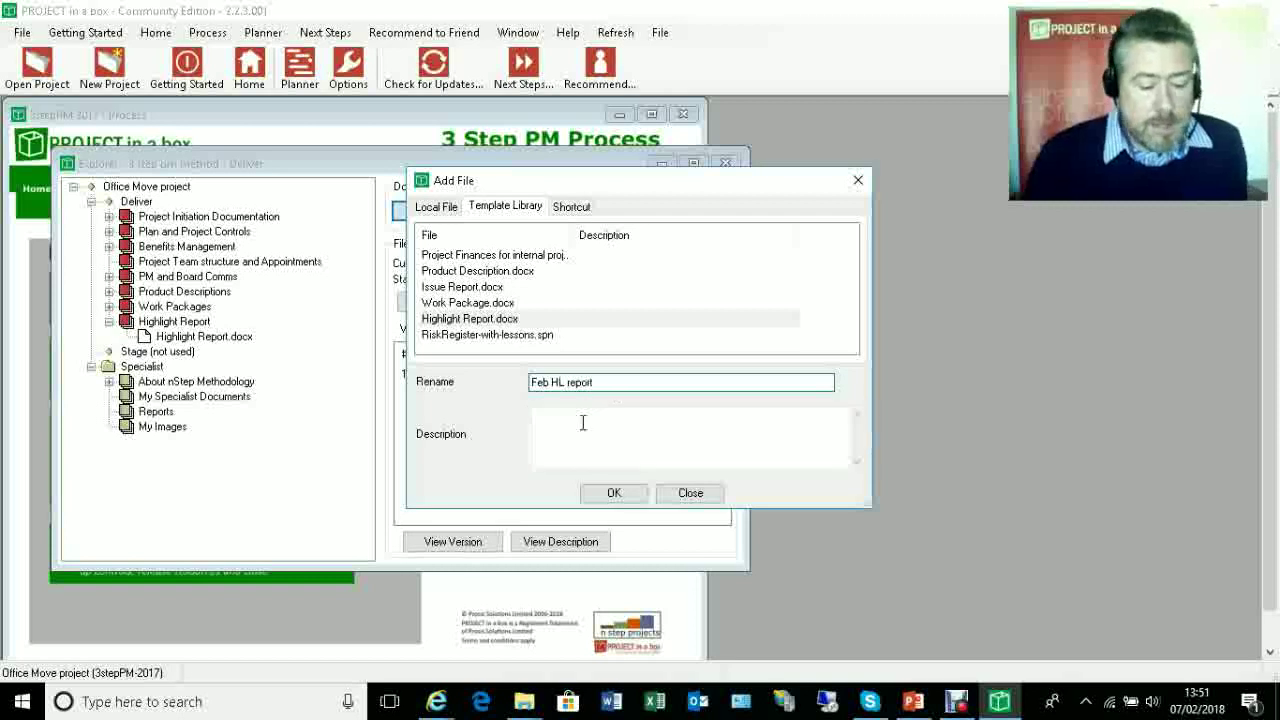
{"action": "left_click", "coordinate": [614, 494]}
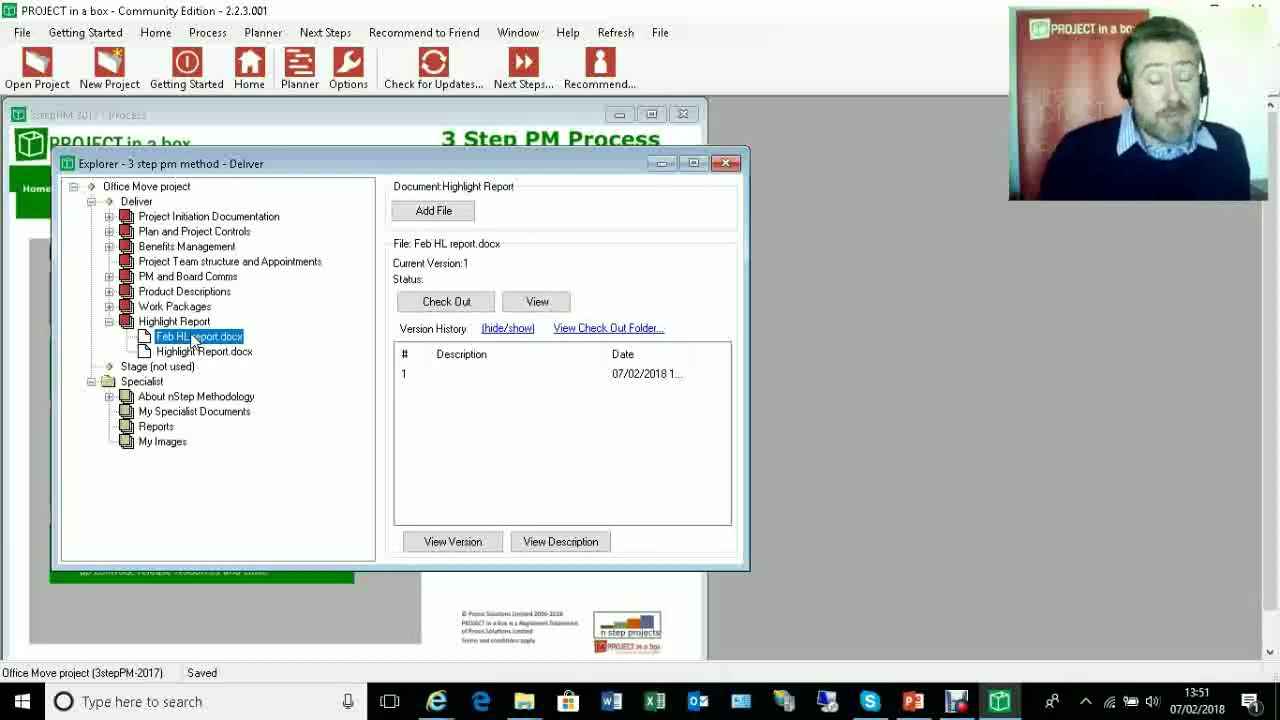
Check out Feb HL report.docx and review the report template from its contents list to the completion guidance
{"action": "left_click", "coordinate": [446, 302]}
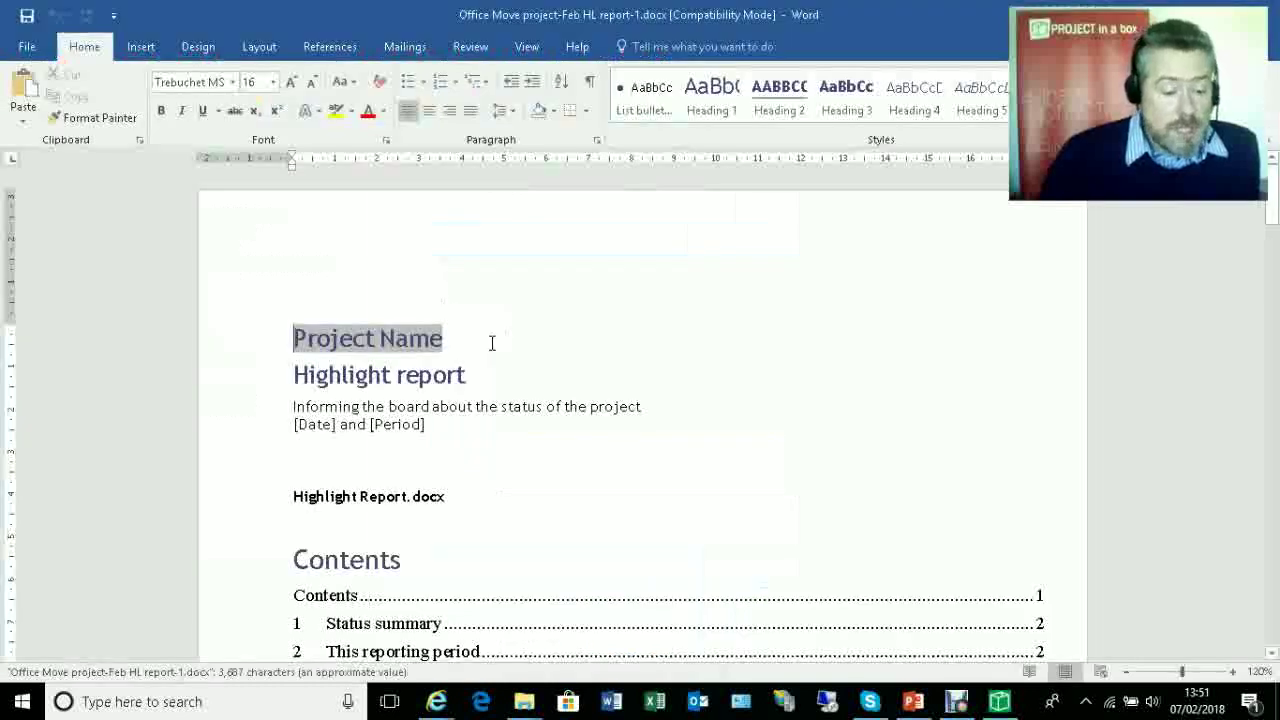
{"action": "scroll", "coordinate": [491, 343], "scroll_direction": "down", "scroll_amount": 5}
{"action": "scroll", "coordinate": [403, 286], "scroll_direction": "up", "scroll_amount": 1}
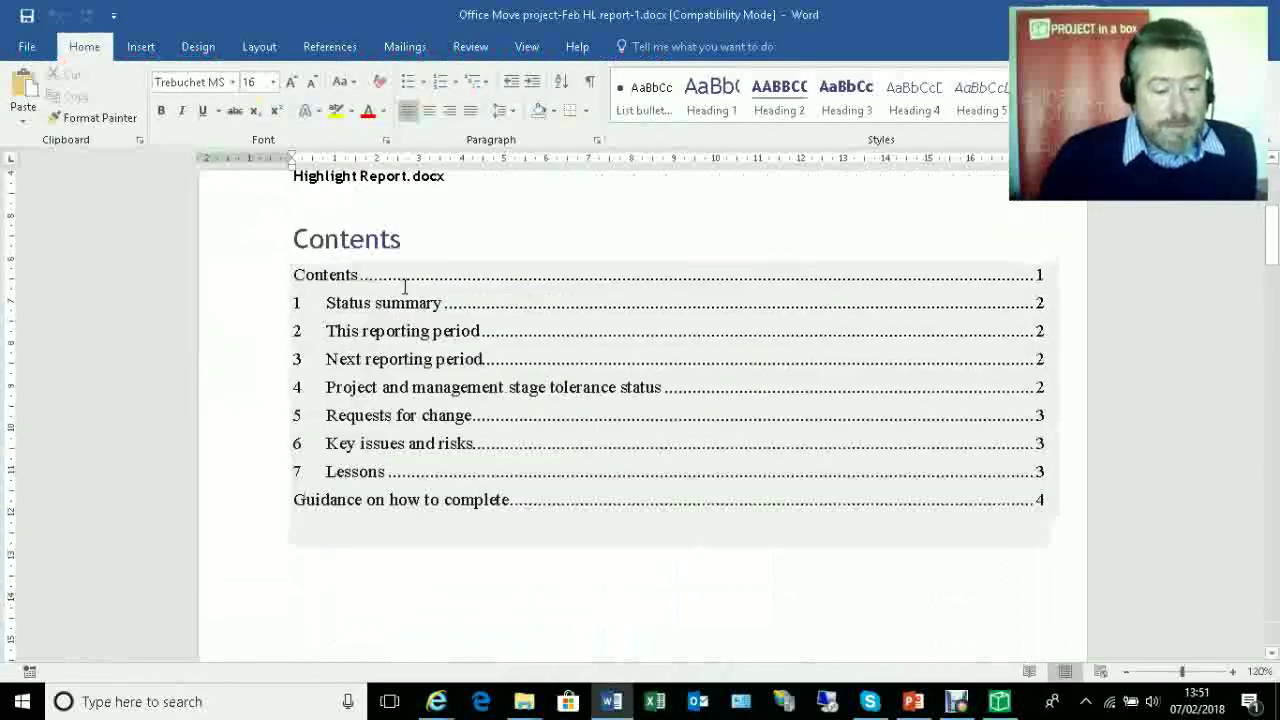
{"action": "scroll", "coordinate": [366, 376], "scroll_direction": "down", "scroll_amount": 10}
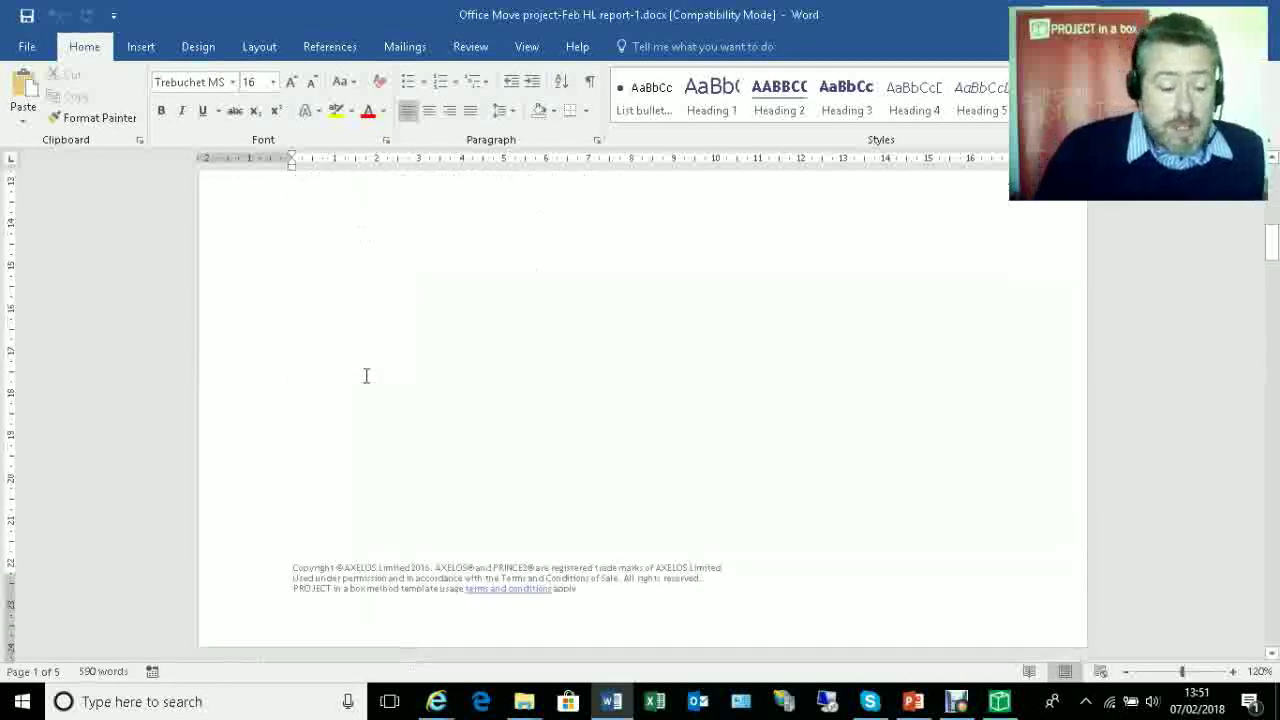
{"action": "scroll", "coordinate": [366, 376], "scroll_direction": "down", "scroll_amount": 1}
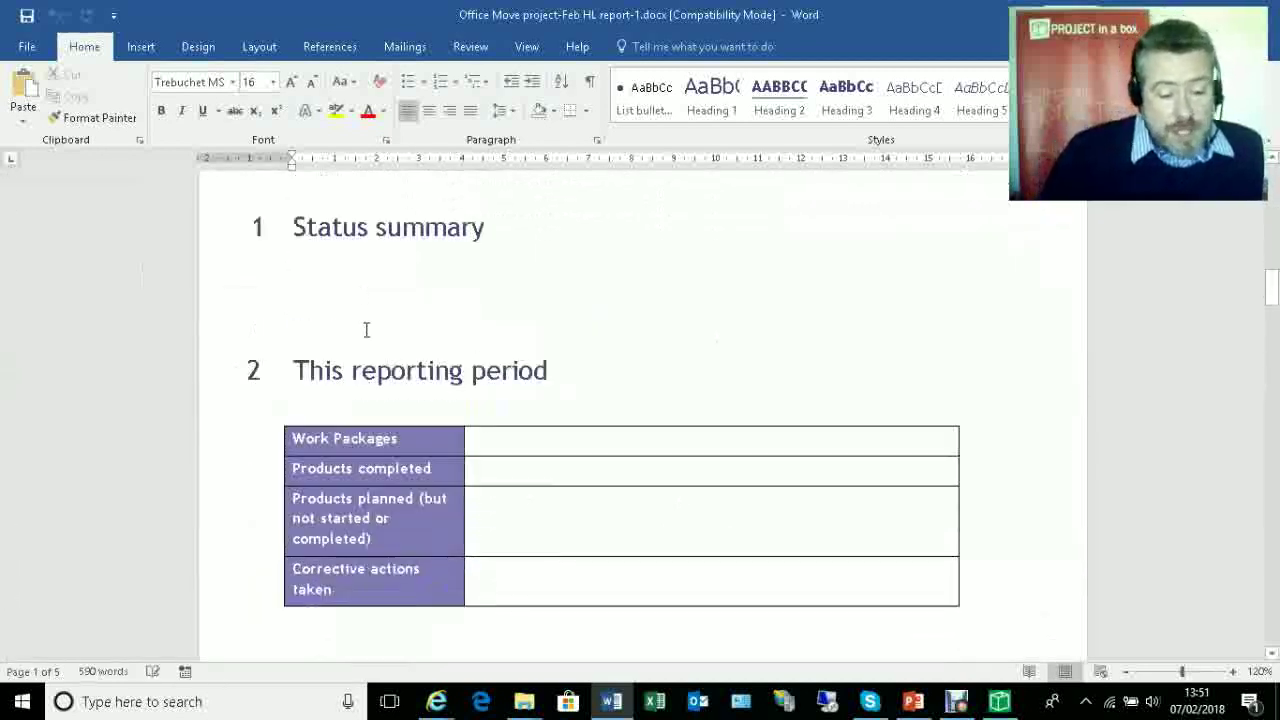
{"action": "scroll", "coordinate": [487, 442], "scroll_direction": "down", "scroll_amount": 2}
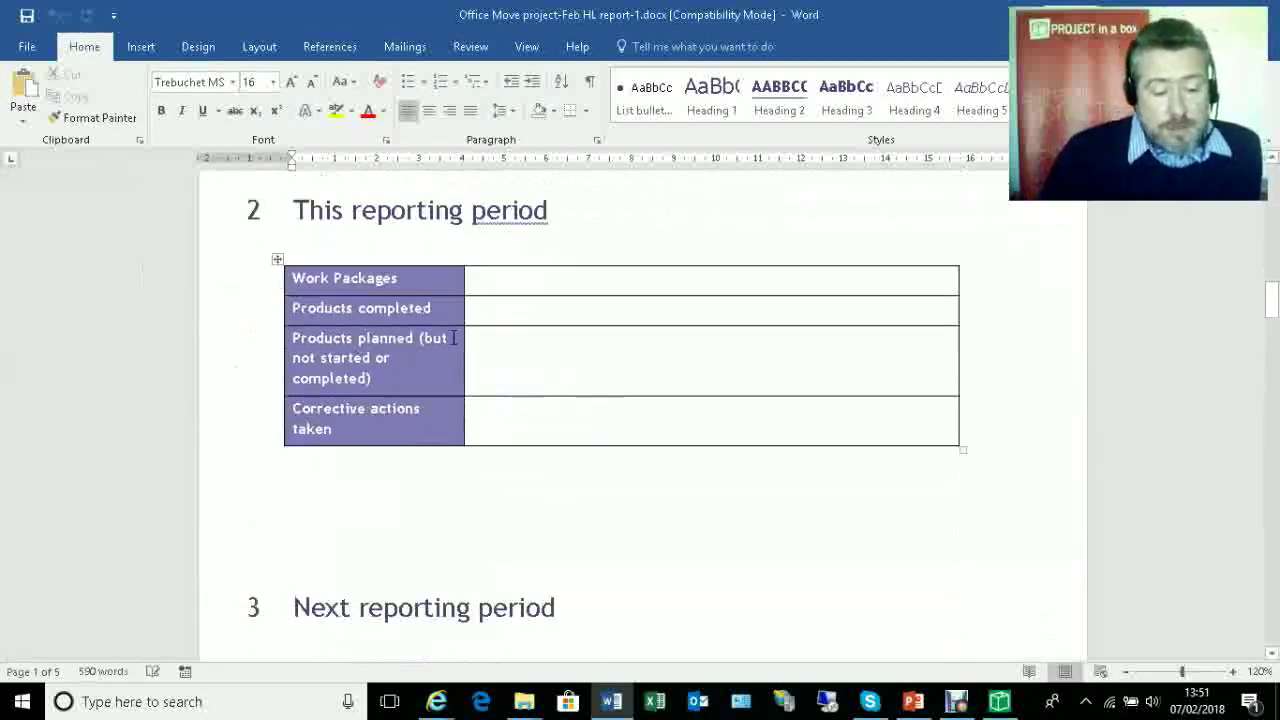
{"action": "scroll", "coordinate": [460, 411], "scroll_direction": "down", "scroll_amount": 4}
{"action": "scroll", "coordinate": [461, 411], "scroll_direction": "down", "scroll_amount": 15}
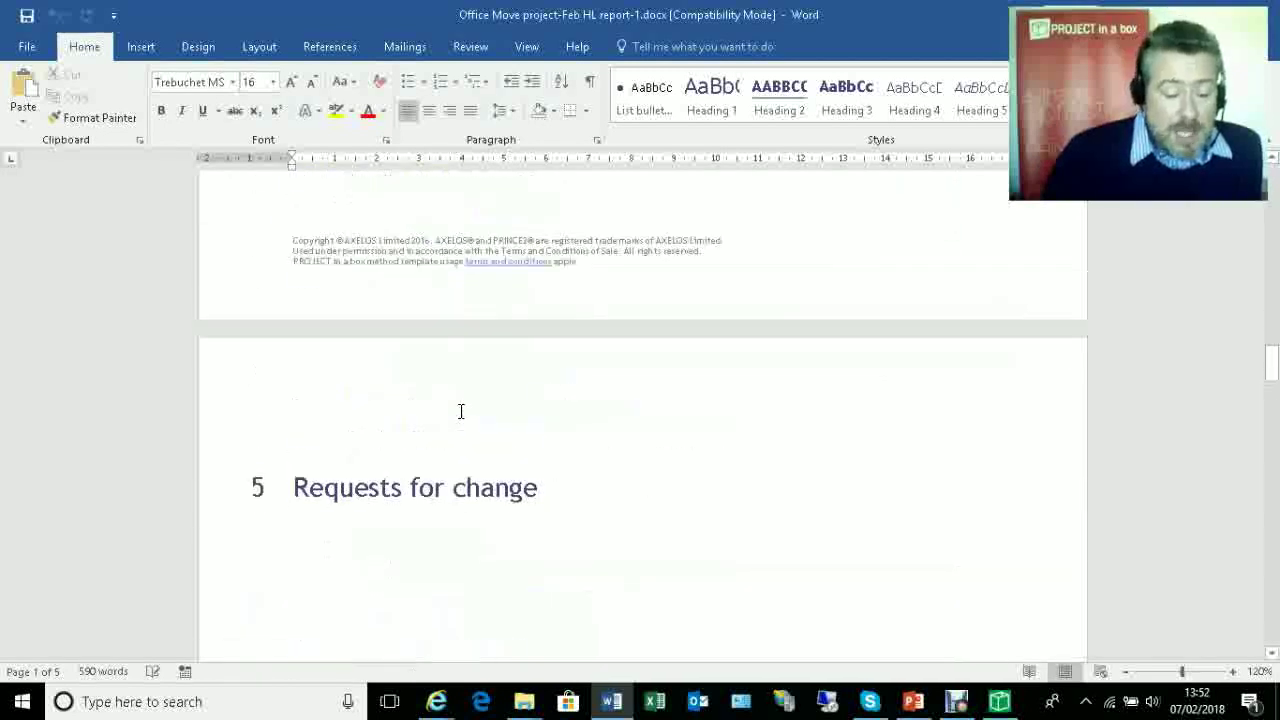
{"action": "scroll", "coordinate": [461, 412], "scroll_direction": "down", "scroll_amount": 5}
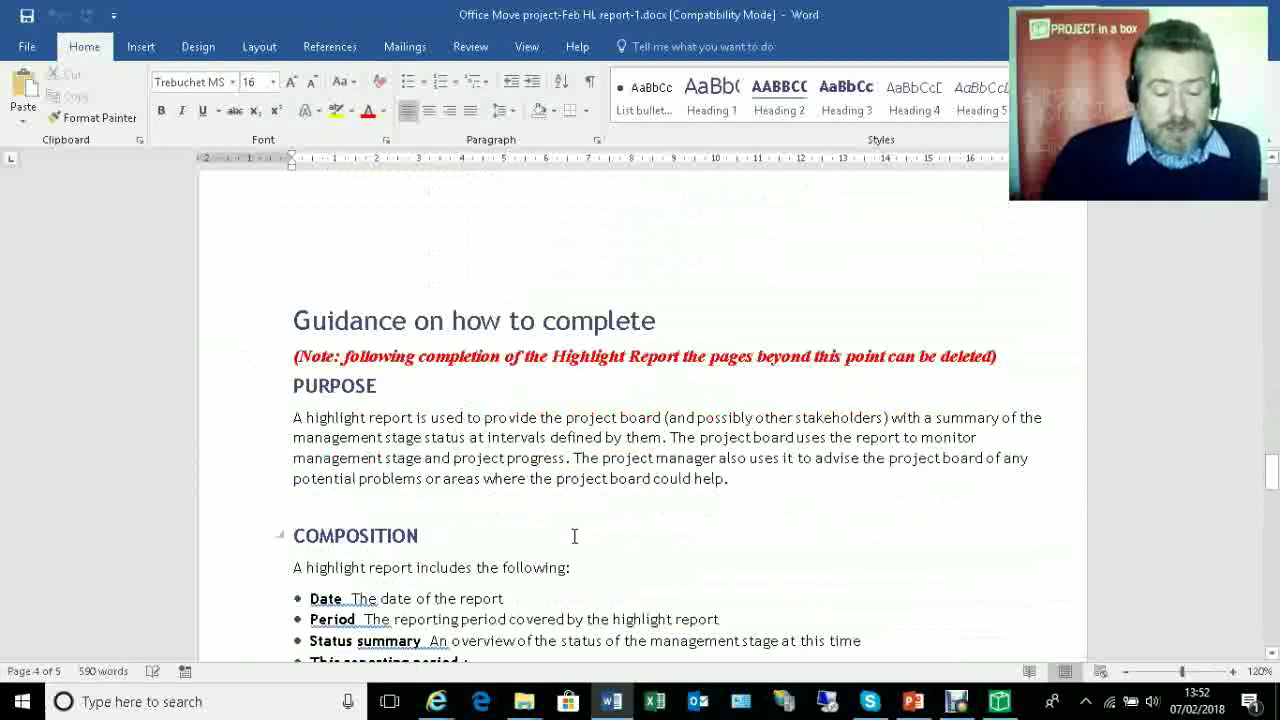
Return to the Status summary section and examine the tables for this and the next reporting period
{"action": "left_click_drag", "start_coordinate": [1265, 474], "coordinate": [1272, 268]}
{"action": "left_click", "coordinate": [401, 491]}
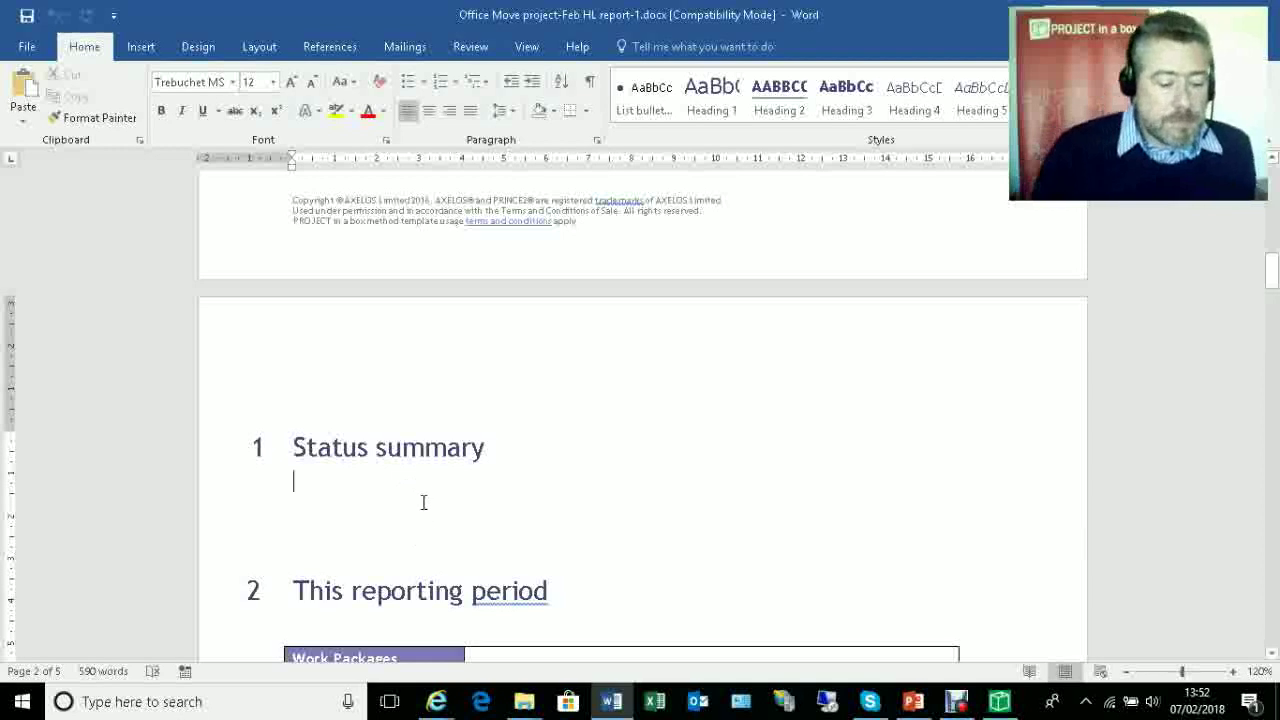
{"action": "scroll", "coordinate": [423, 503], "scroll_direction": "down", "scroll_amount": 3}
{"action": "scroll", "coordinate": [433, 492], "scroll_direction": "down", "scroll_amount": 2}
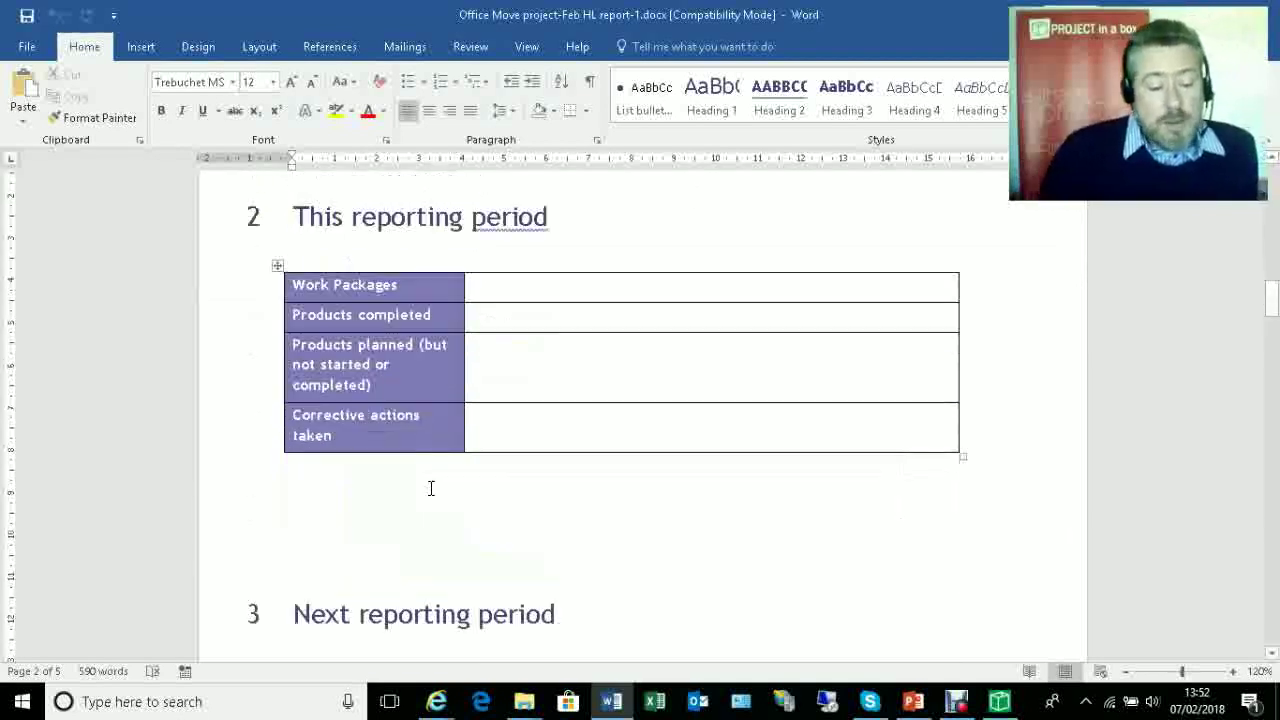
{"action": "scroll", "coordinate": [431, 488], "scroll_direction": "down", "scroll_amount": 2}
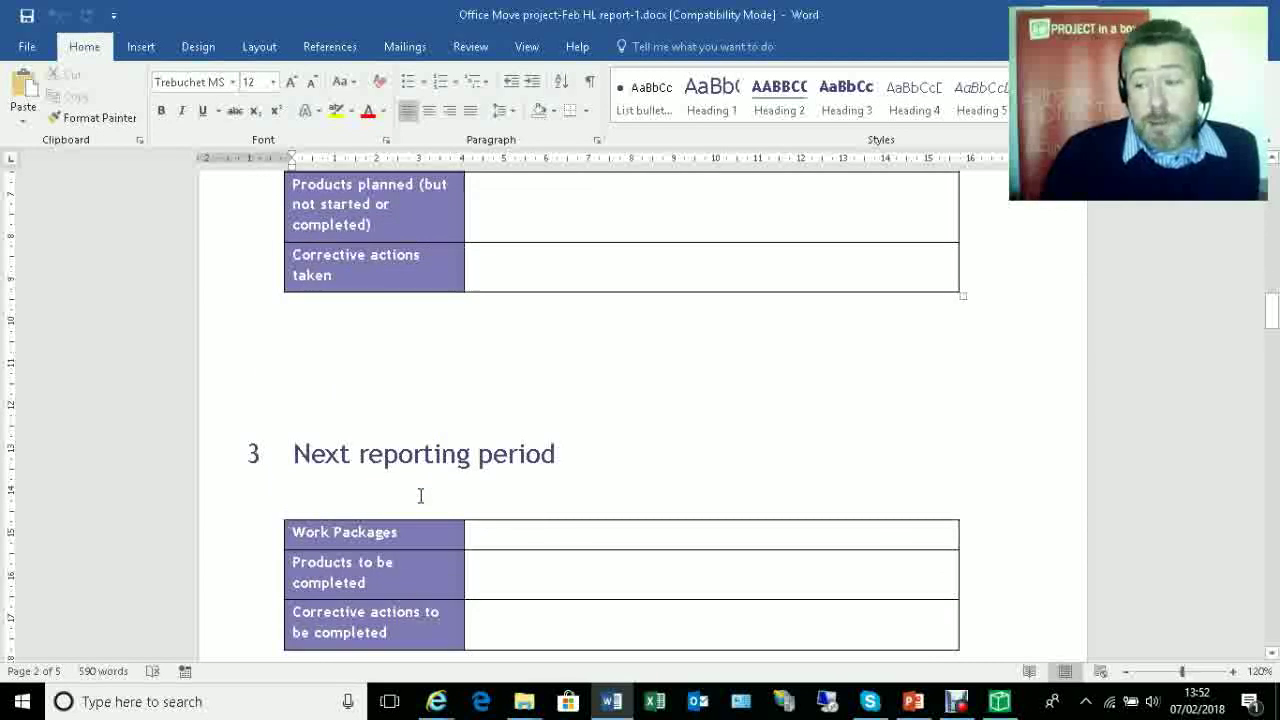
{"action": "scroll", "coordinate": [420, 496], "scroll_direction": "down", "scroll_amount": 1}
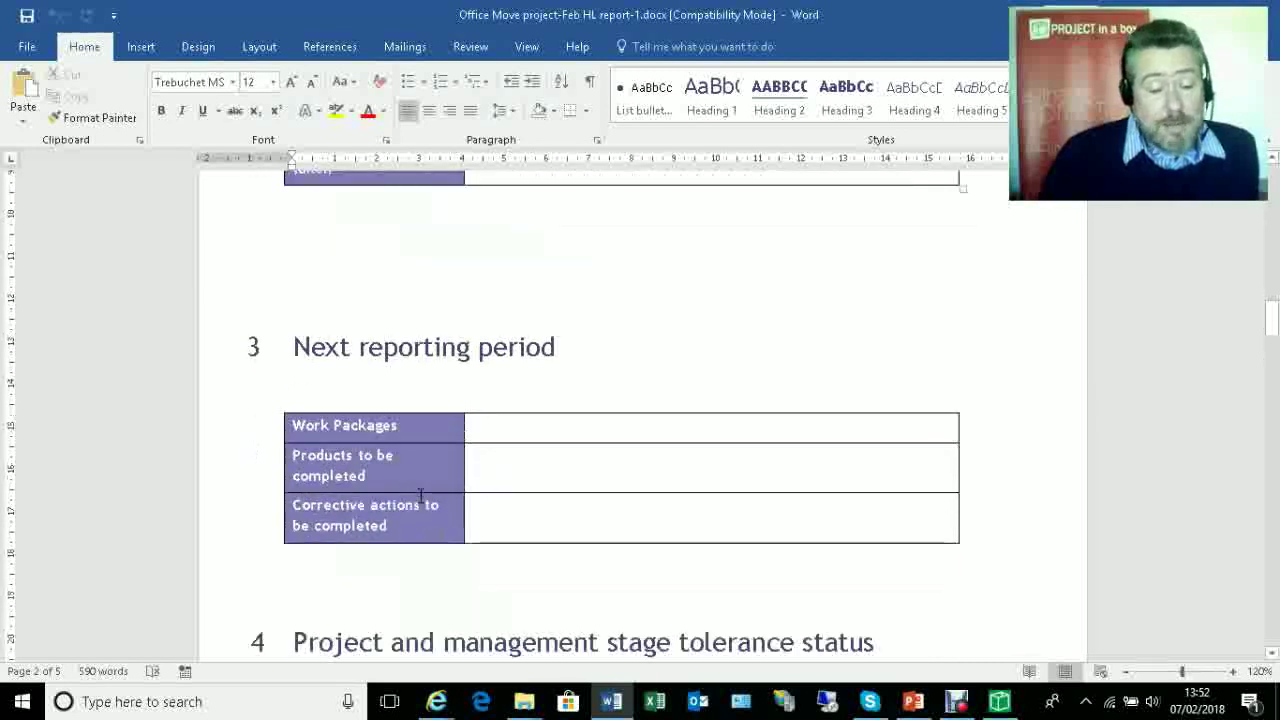
{"action": "left_click", "coordinate": [366, 575]}
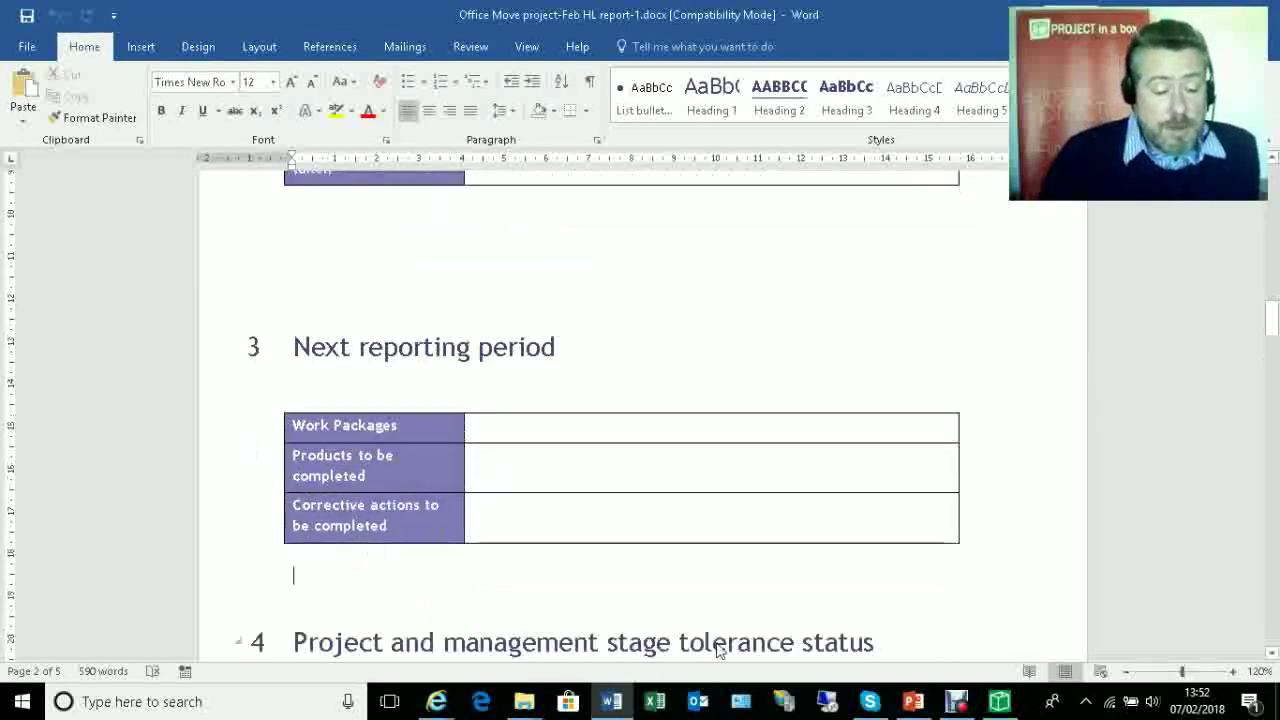
Switch to PROJECT in a box and check out Schedule Risks and Issues.spn from Plan and Project Controls
{"action": "key", "text": "alt+Tab"}
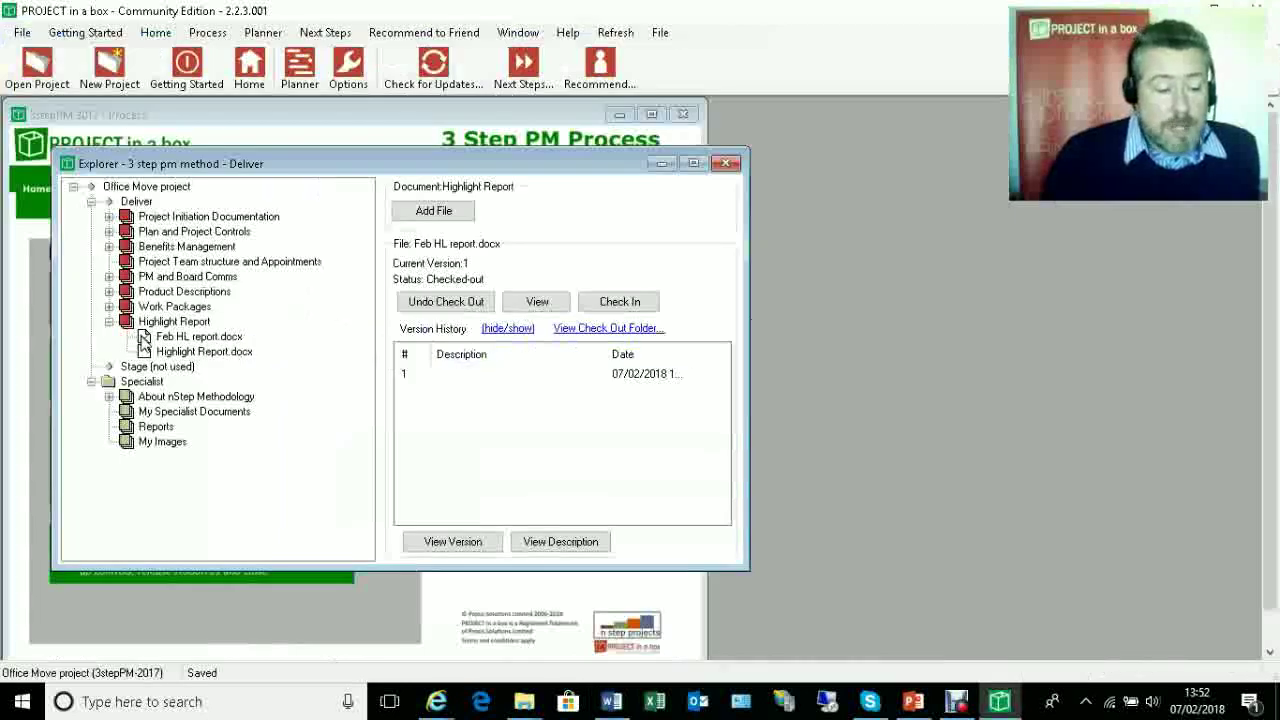
{"action": "left_click", "coordinate": [108, 231]}
{"action": "left_click", "coordinate": [235, 292]}
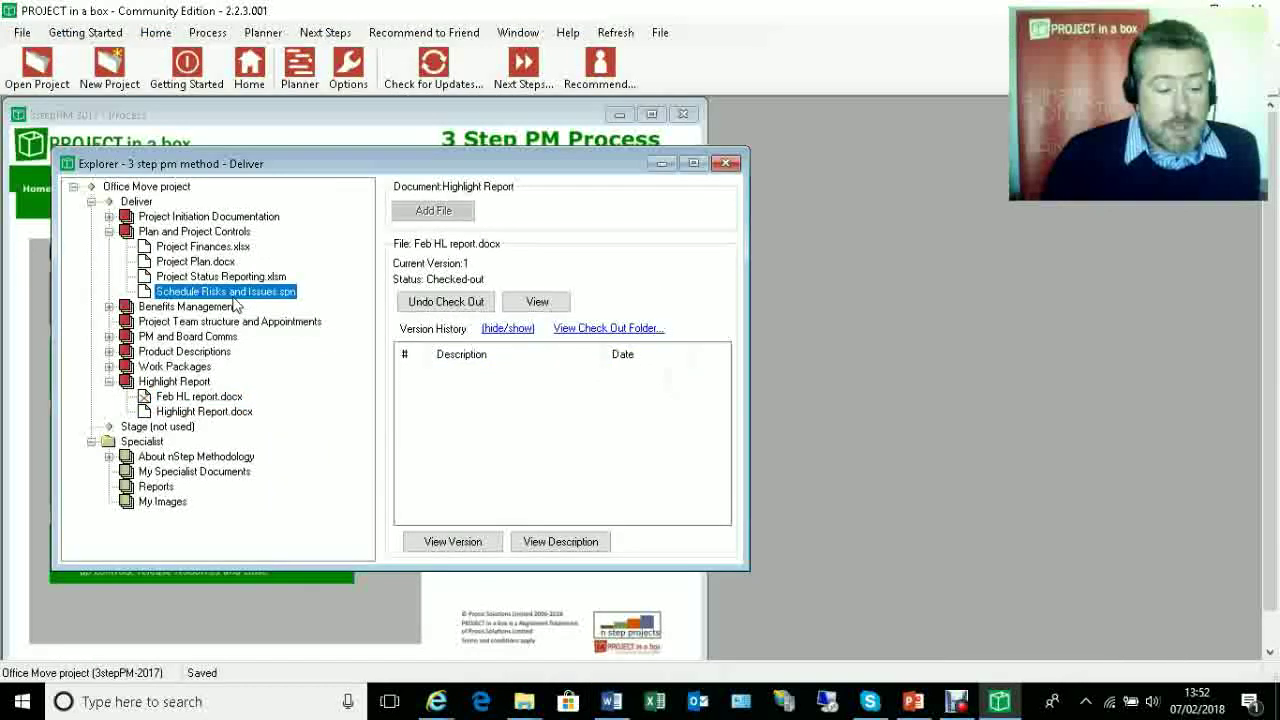
{"action": "left_click", "coordinate": [448, 302]}
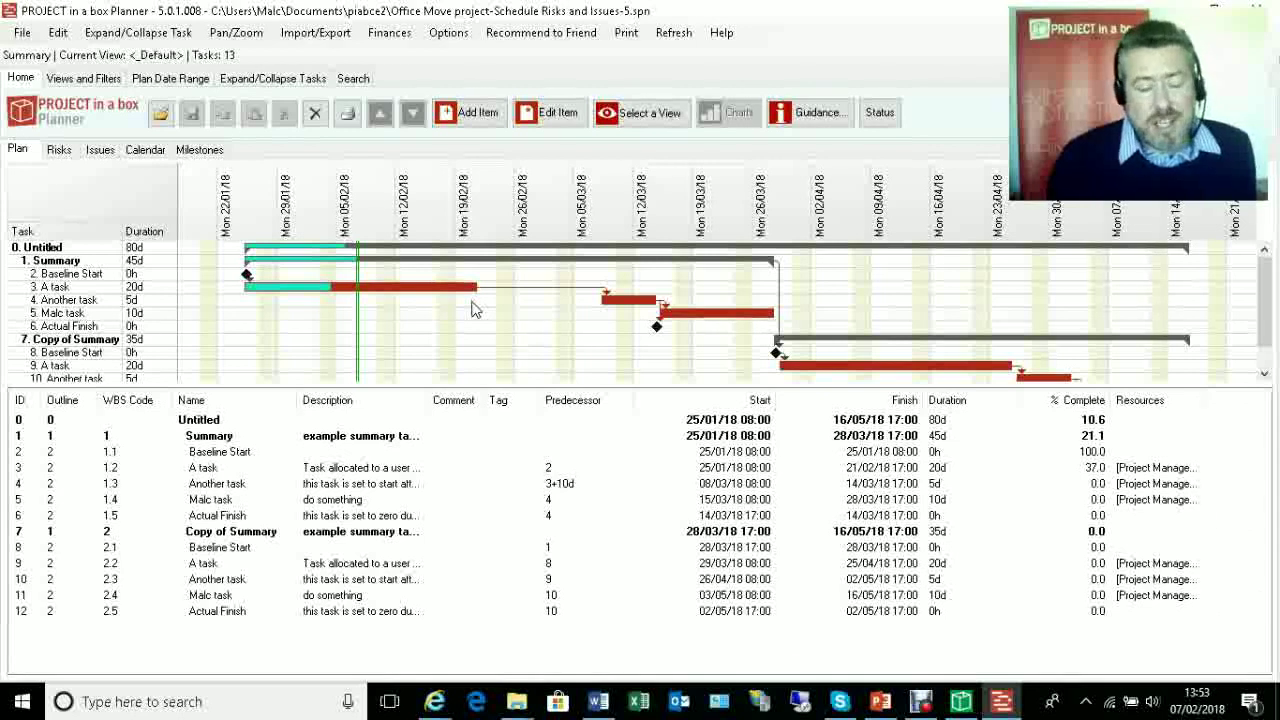
Preview the plan's printout and examine its pages from the task Gantt chart to the key milestones, closing the preview
{"action": "left_click", "coordinate": [626, 33]}
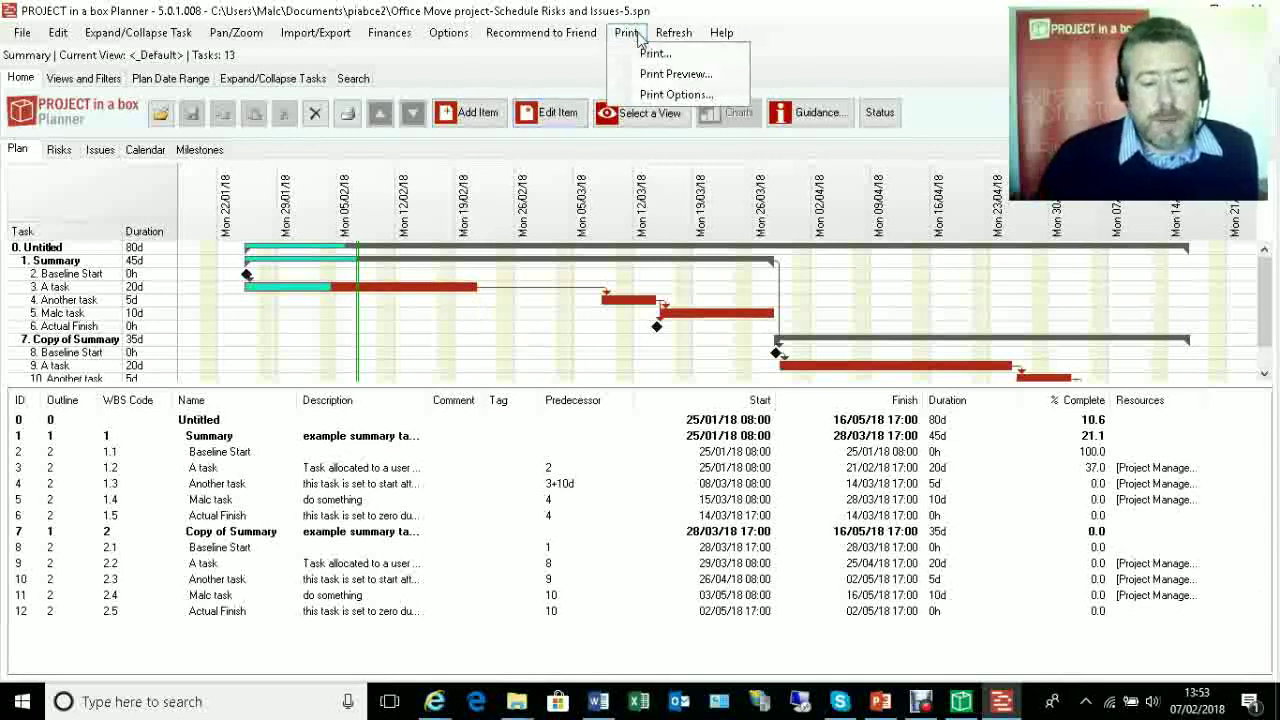
{"action": "left_click", "coordinate": [651, 77]}
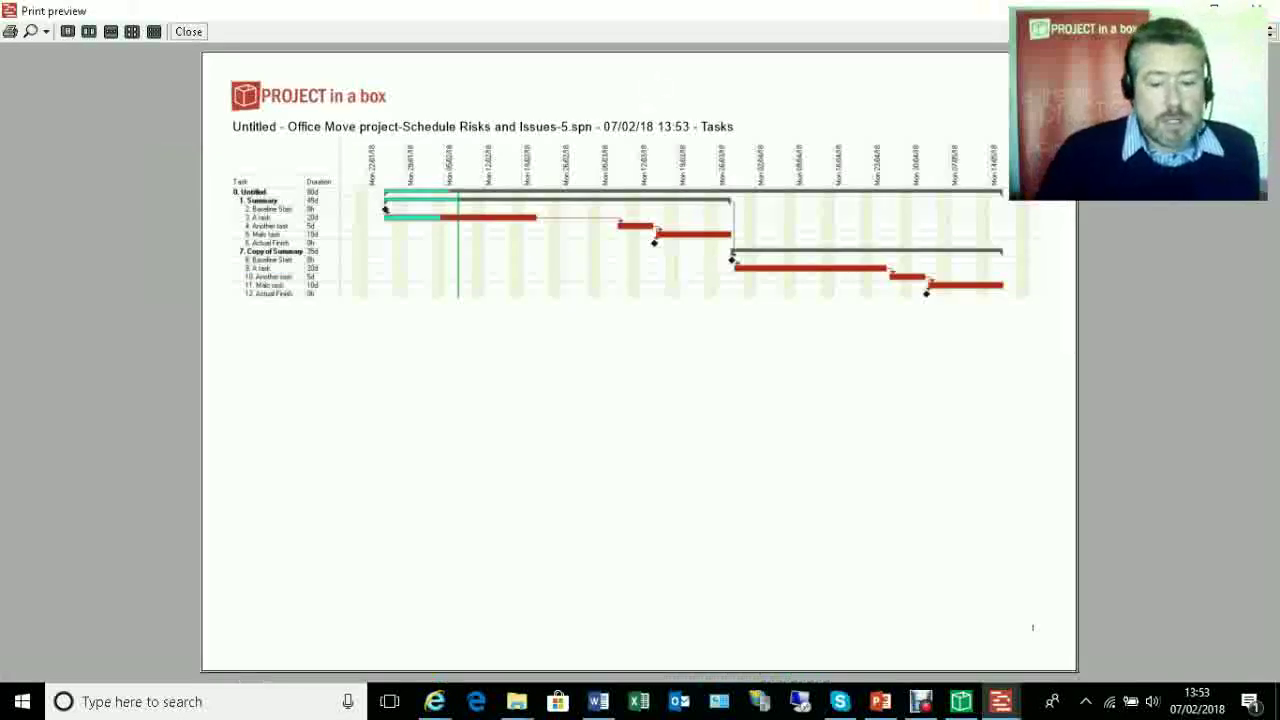
{"action": "left_click", "coordinate": [1273, 28]}
{"action": "left_click", "coordinate": [1273, 28]}
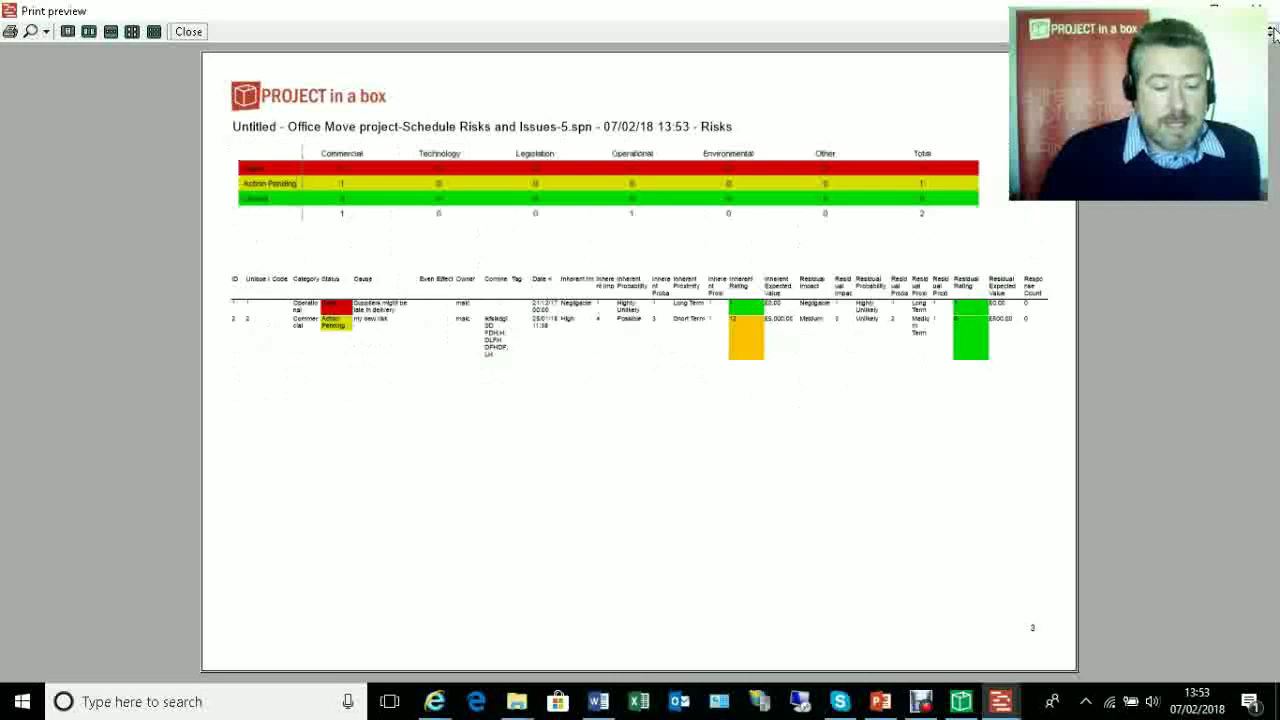
{"action": "left_click", "coordinate": [1273, 28]}
{"action": "left_click", "coordinate": [1273, 28]}
{"action": "left_click", "coordinate": [1273, 28]}
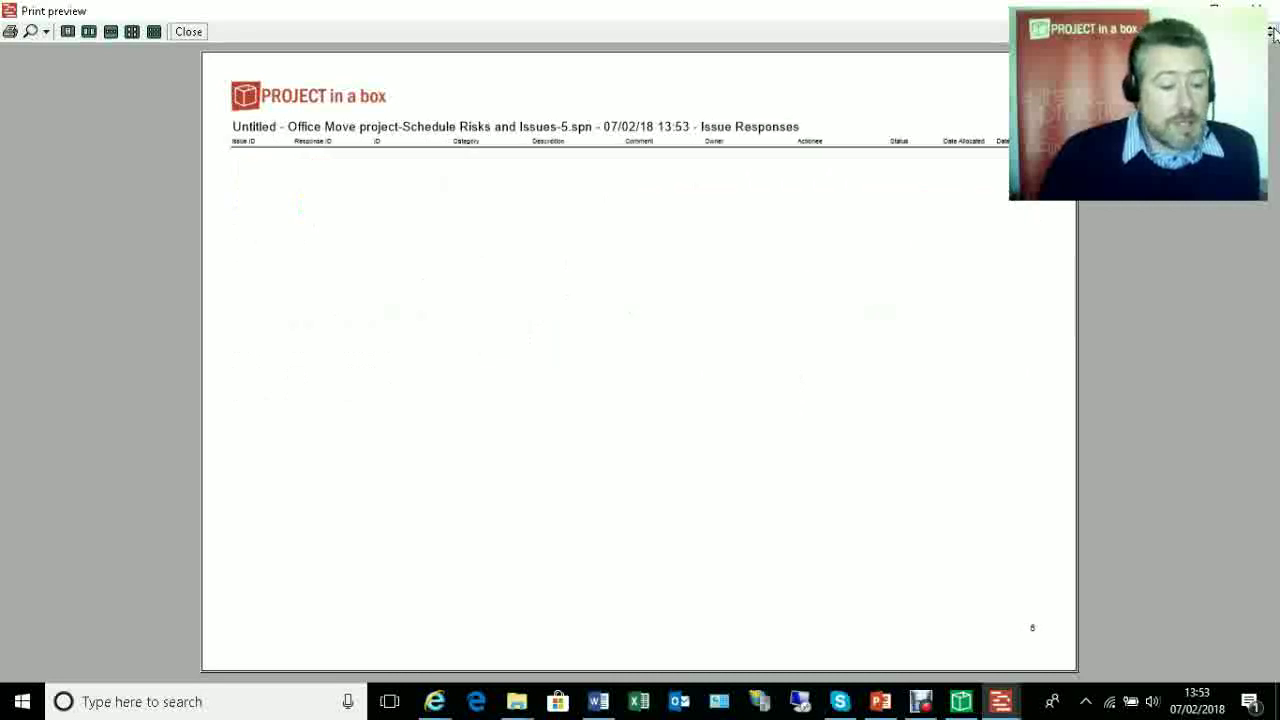
{"action": "left_click", "coordinate": [1273, 28]}
{"action": "left_click", "coordinate": [1273, 28]}
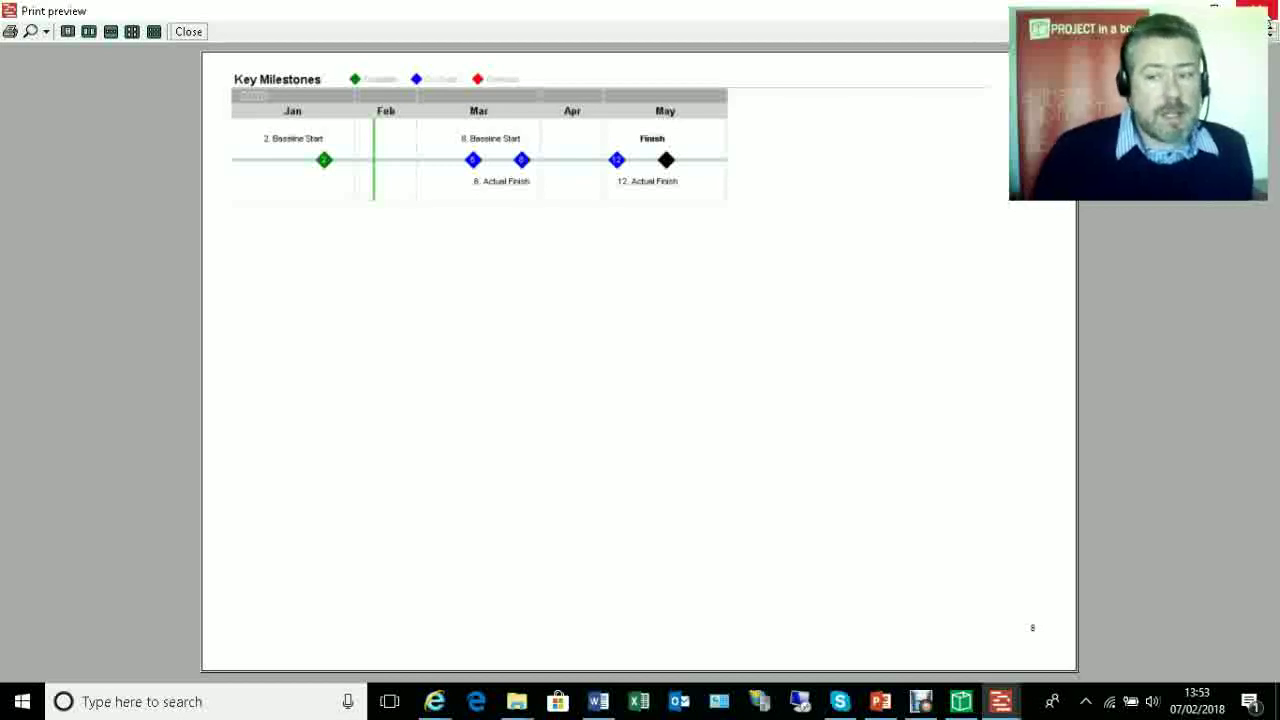
{"action": "left_click", "coordinate": [1255, 10]}
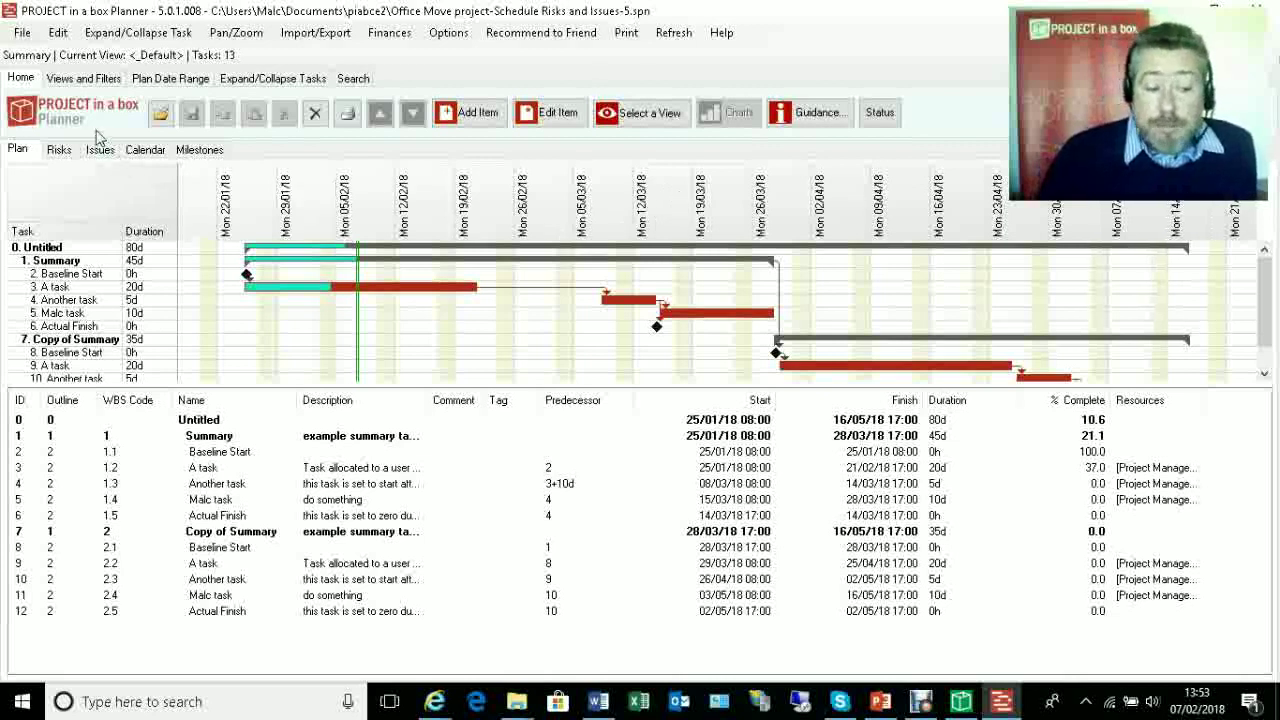
Apply the built-in One Month ahead view to the plan
{"action": "left_click", "coordinate": [83, 84]}
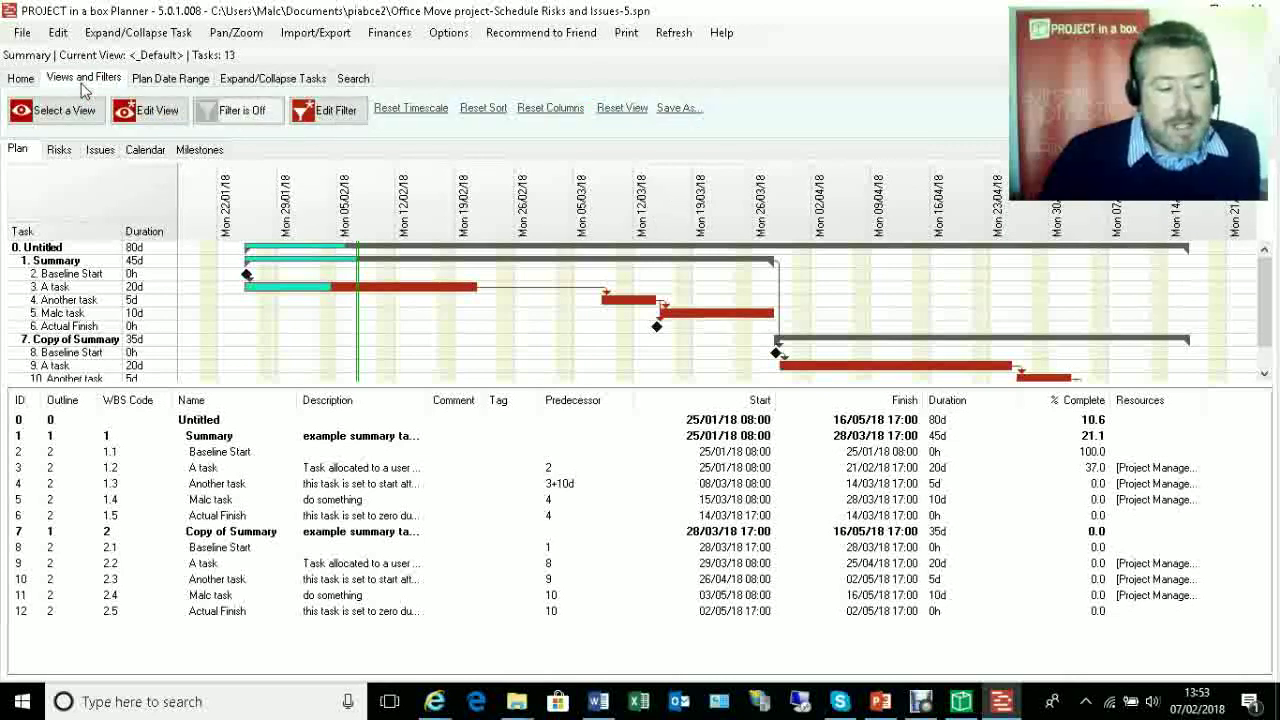
{"action": "left_click", "coordinate": [22, 80]}
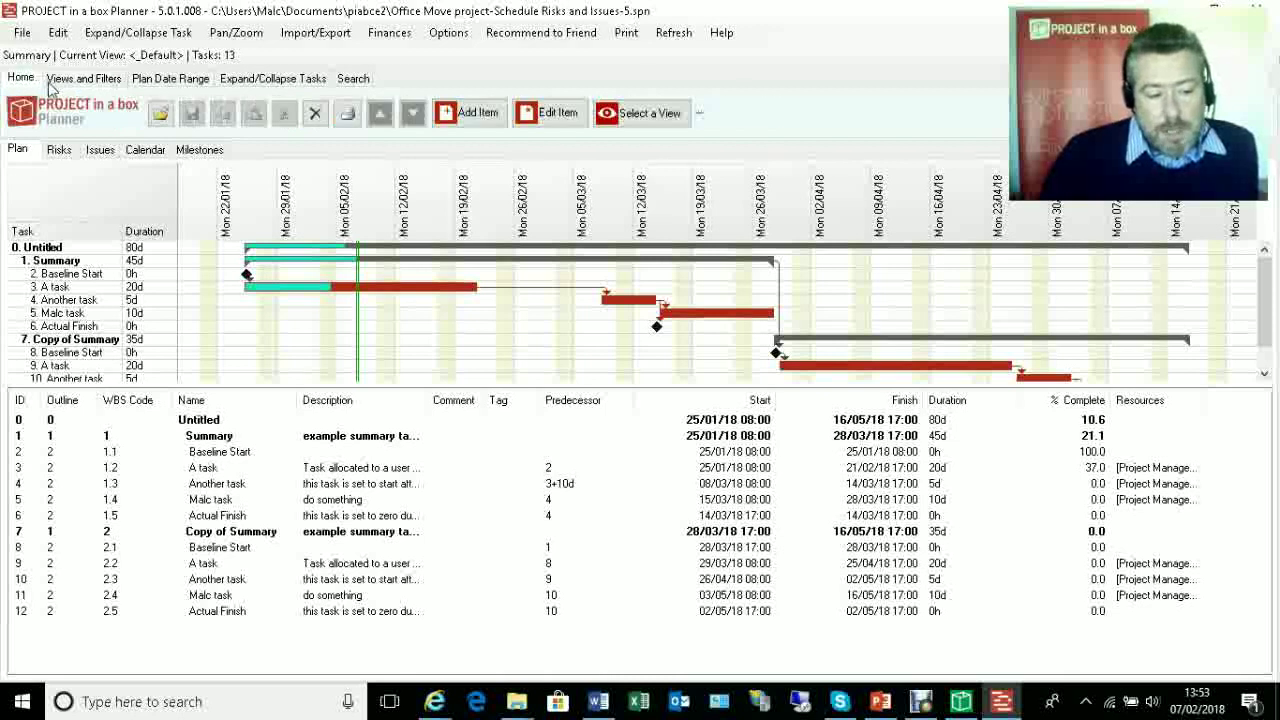
{"action": "left_click", "coordinate": [72, 84]}
{"action": "left_click", "coordinate": [58, 110]}
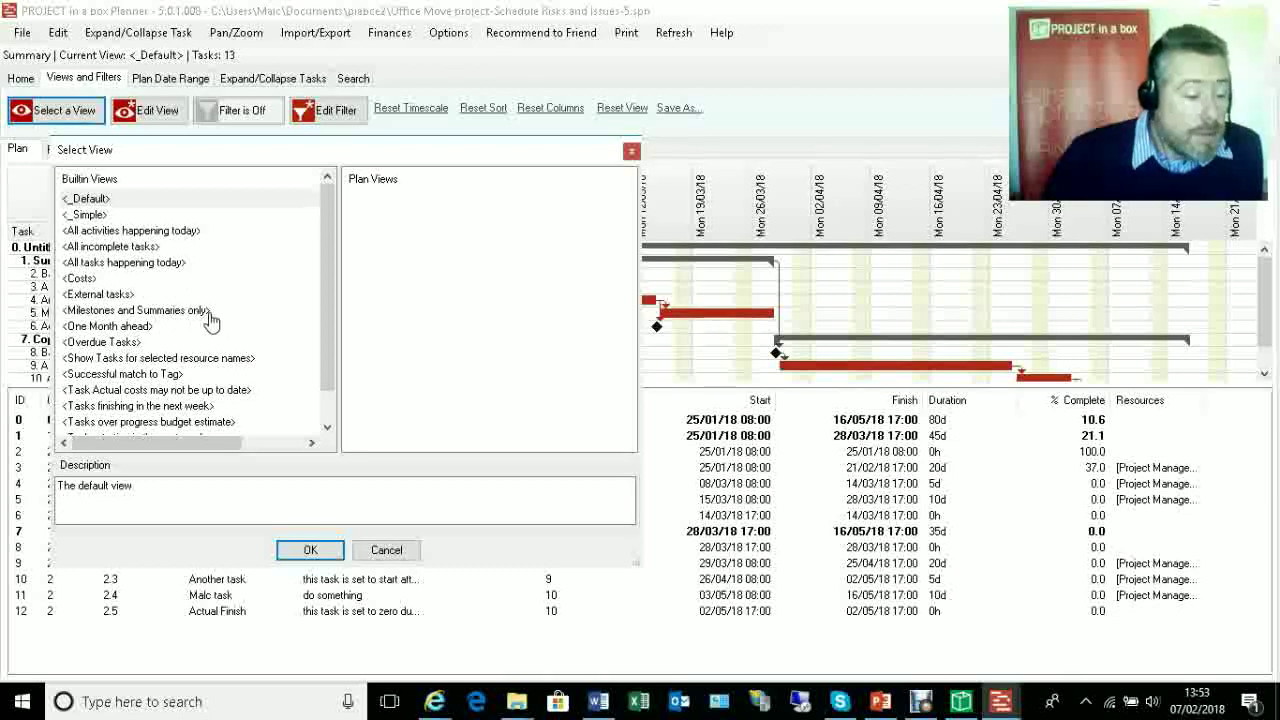
{"action": "scroll", "coordinate": [220, 320], "scroll_direction": "down", "scroll_amount": 1}
{"action": "left_click", "coordinate": [130, 294]}
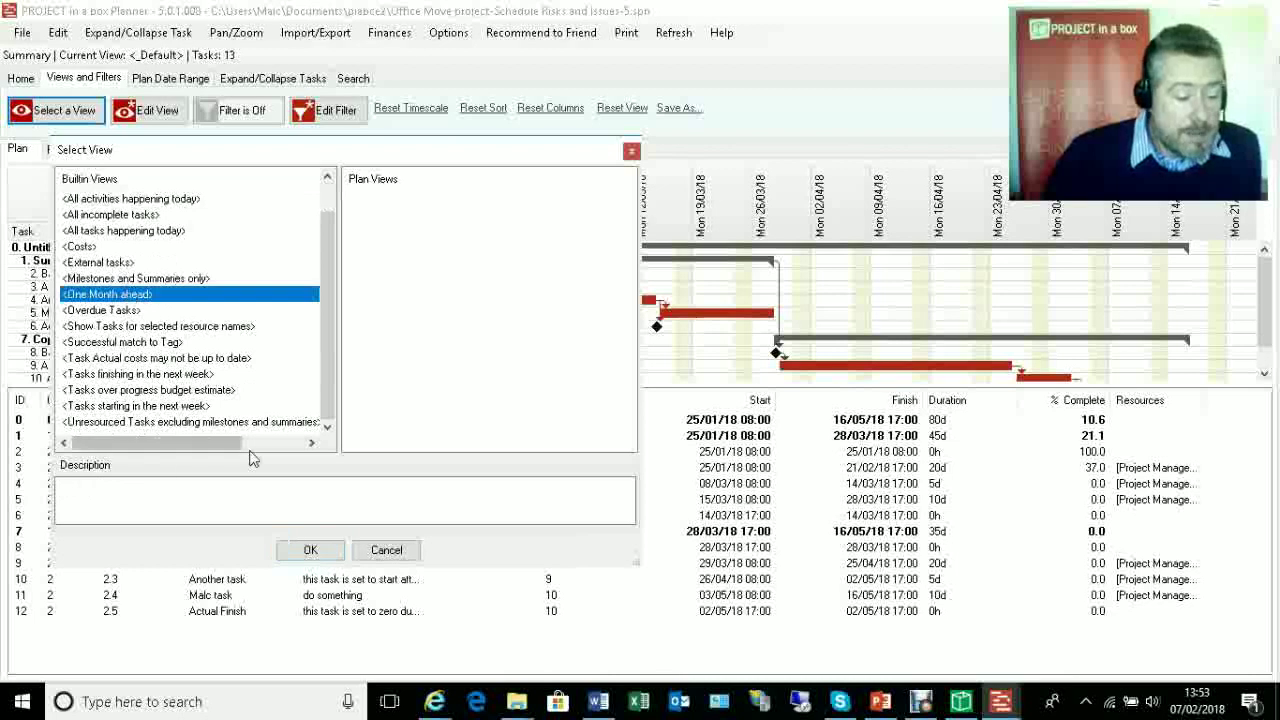
{"action": "left_click", "coordinate": [314, 550]}
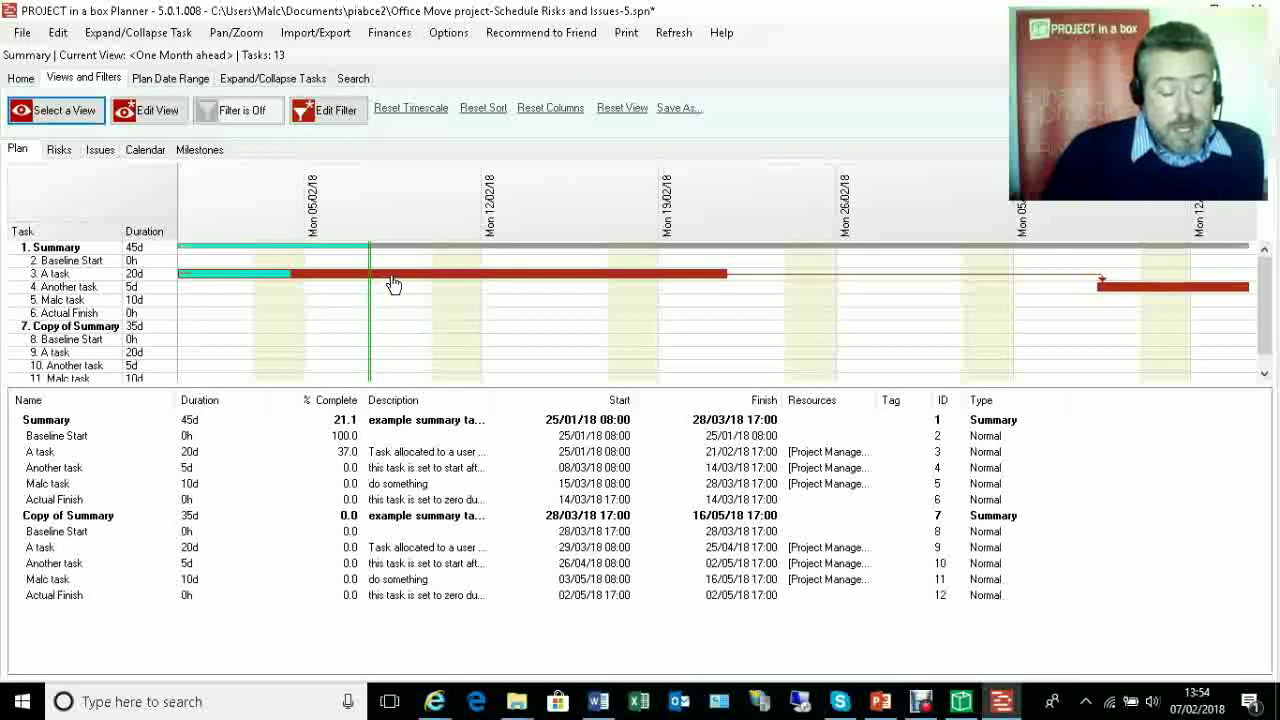
Copy the plan's Gantt chart as an image and paste it into the Word report below the Next reporting period table
{"action": "right_click", "coordinate": [443, 300]}
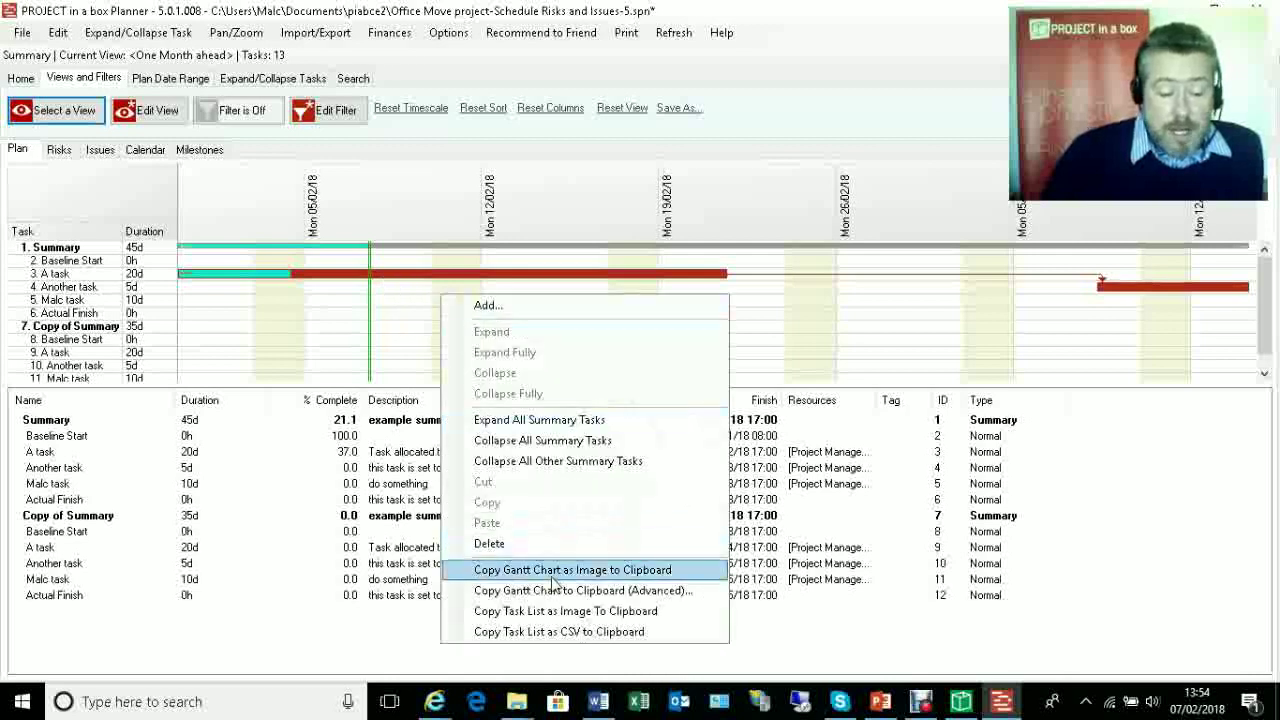
{"action": "left_click", "coordinate": [540, 576]}
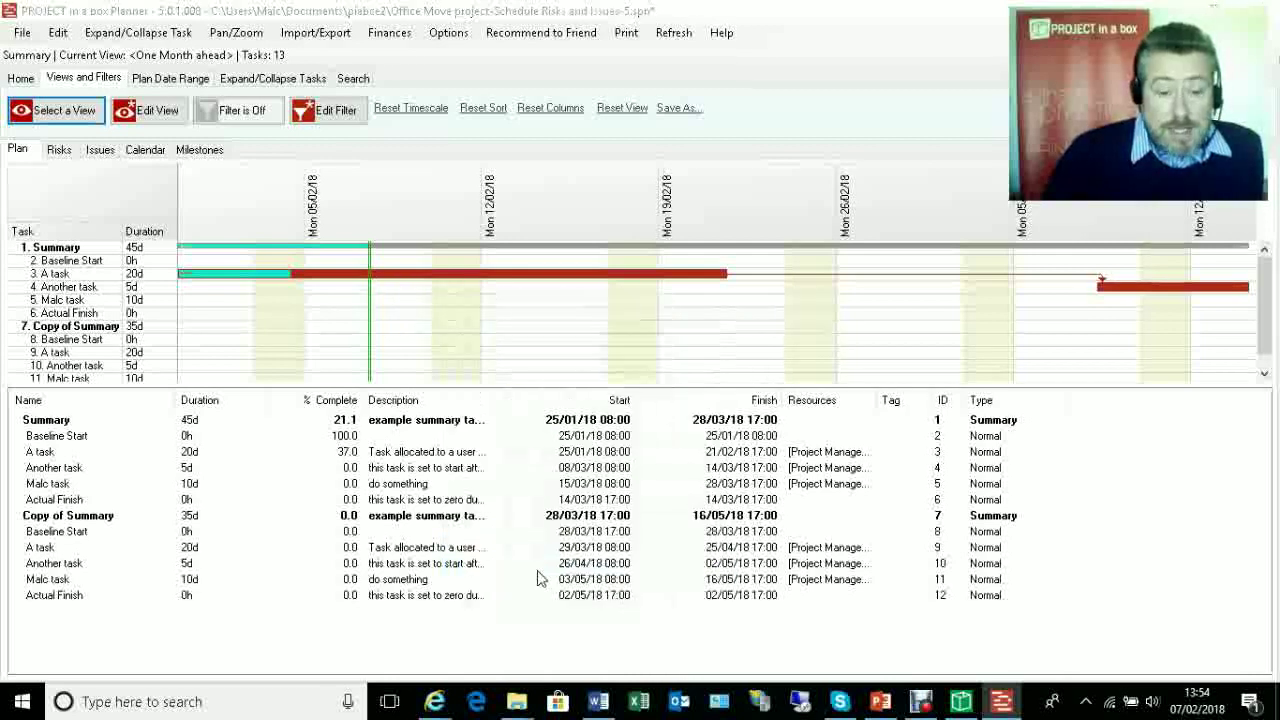
{"action": "left_click", "coordinate": [677, 414]}
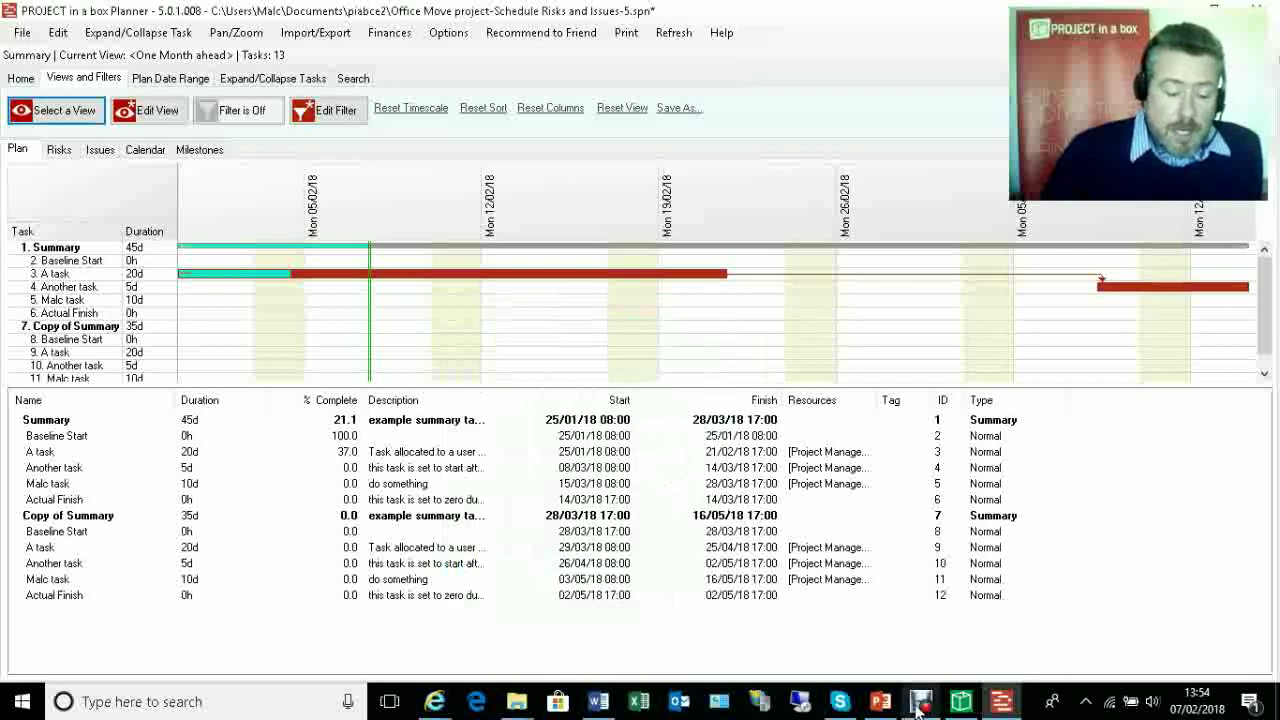
{"action": "left_click", "coordinate": [598, 702]}
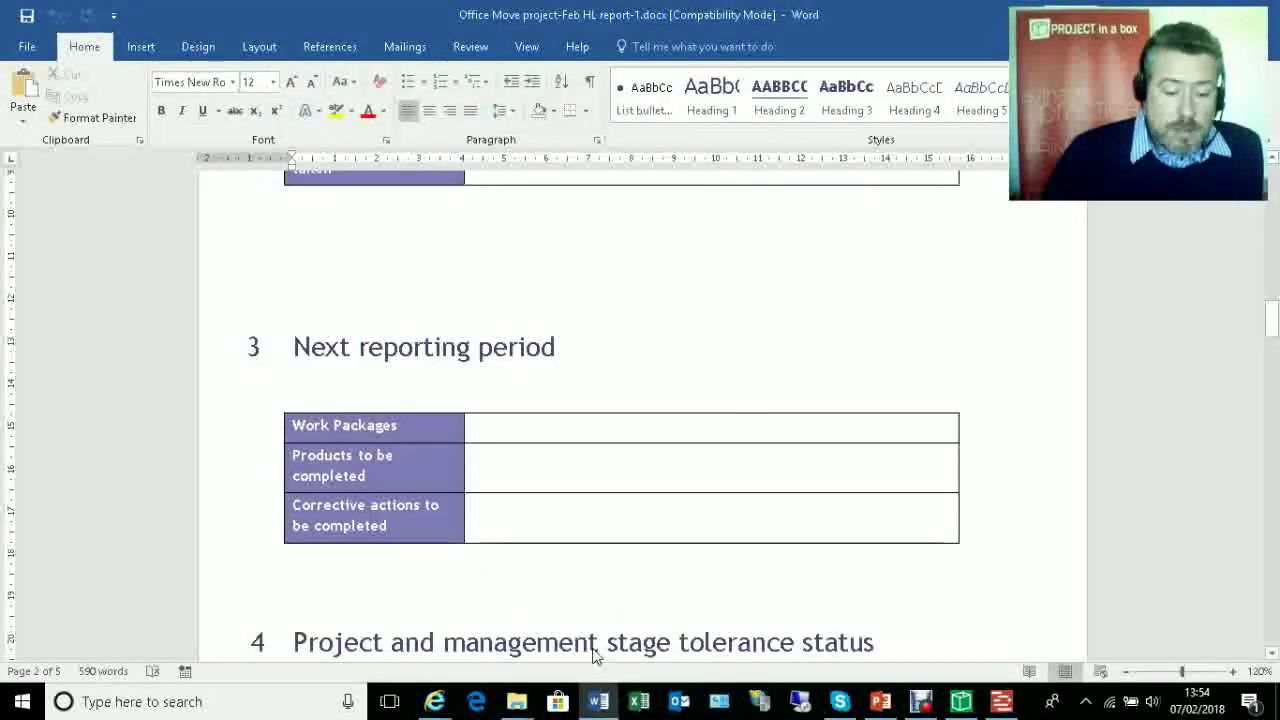
{"action": "left_click", "coordinate": [318, 567]}
{"action": "right_click", "coordinate": [318, 567]}
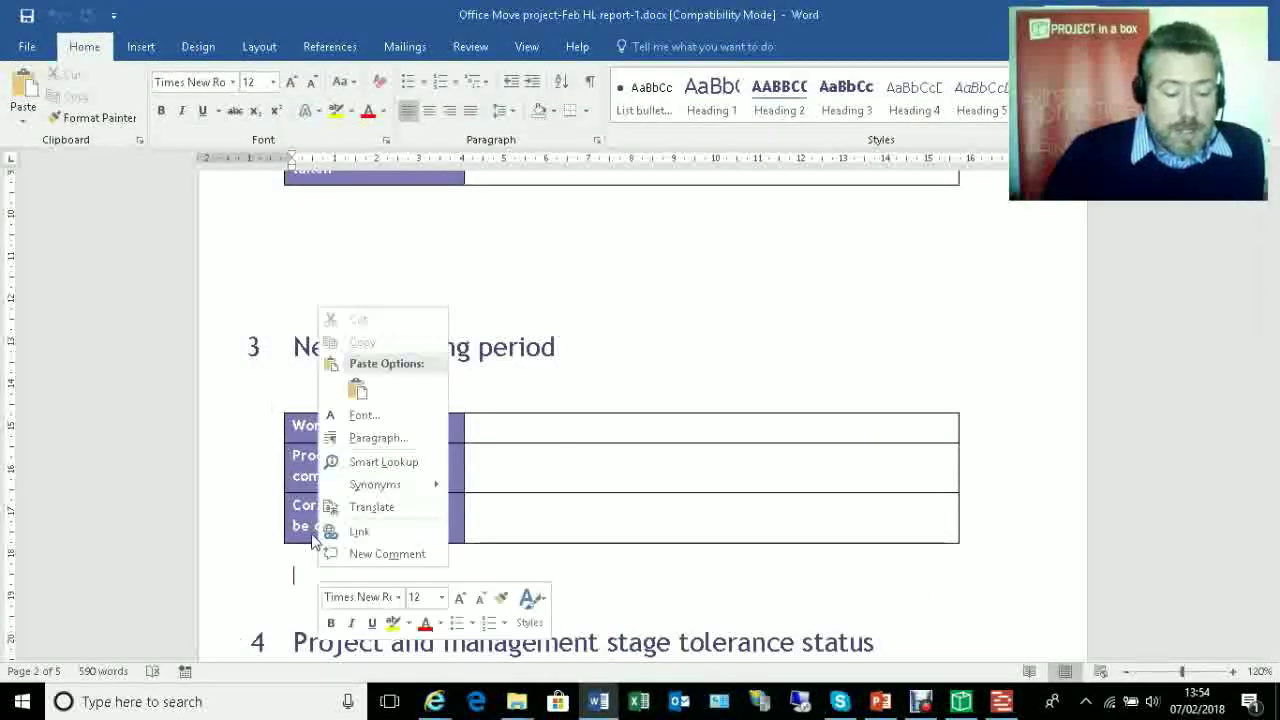
{"action": "left_click", "coordinate": [360, 380]}
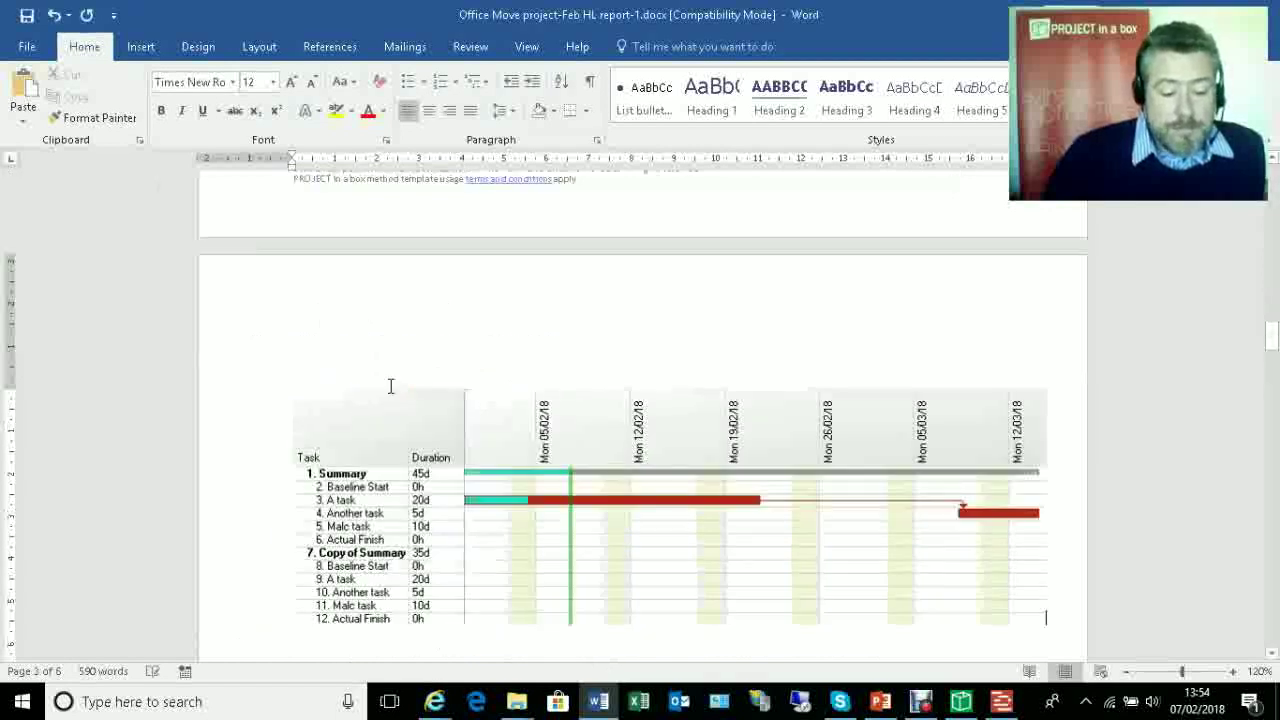
Copy the Planner's task list as an image and paste it into the report directly below the Gantt chart
{"action": "left_click", "coordinate": [1001, 702]}
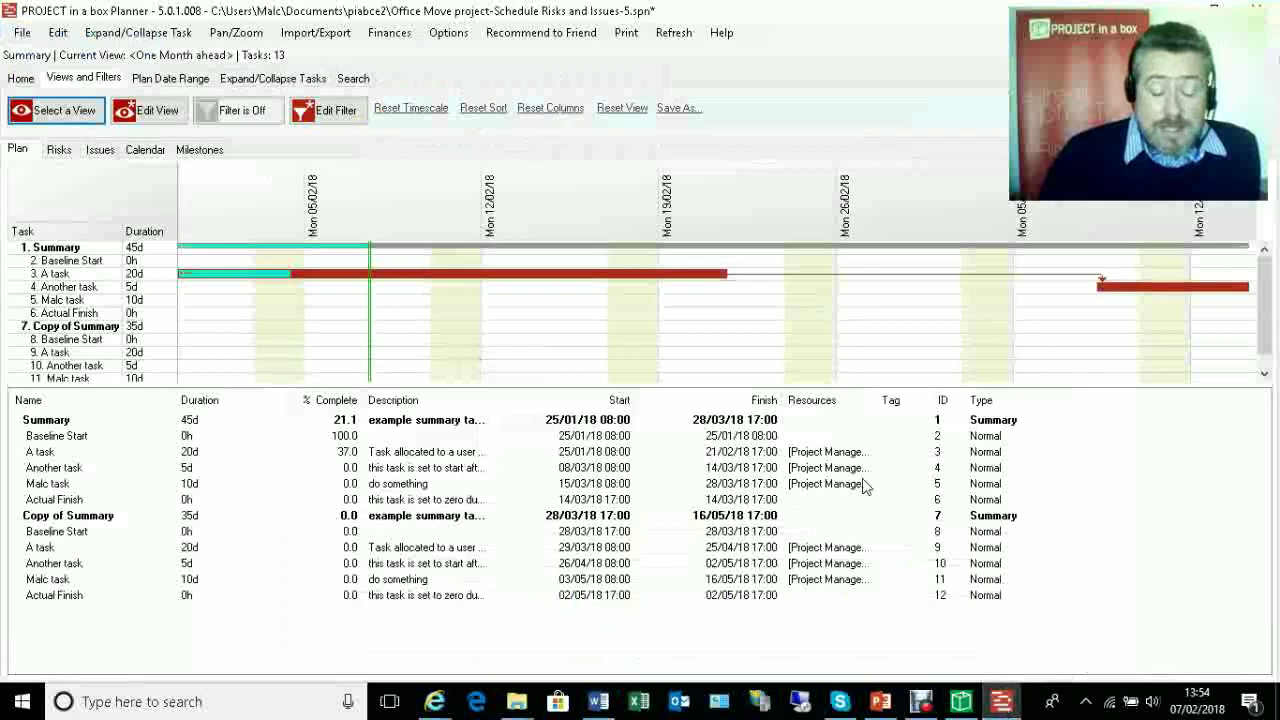
{"action": "right_click", "coordinate": [733, 472]}
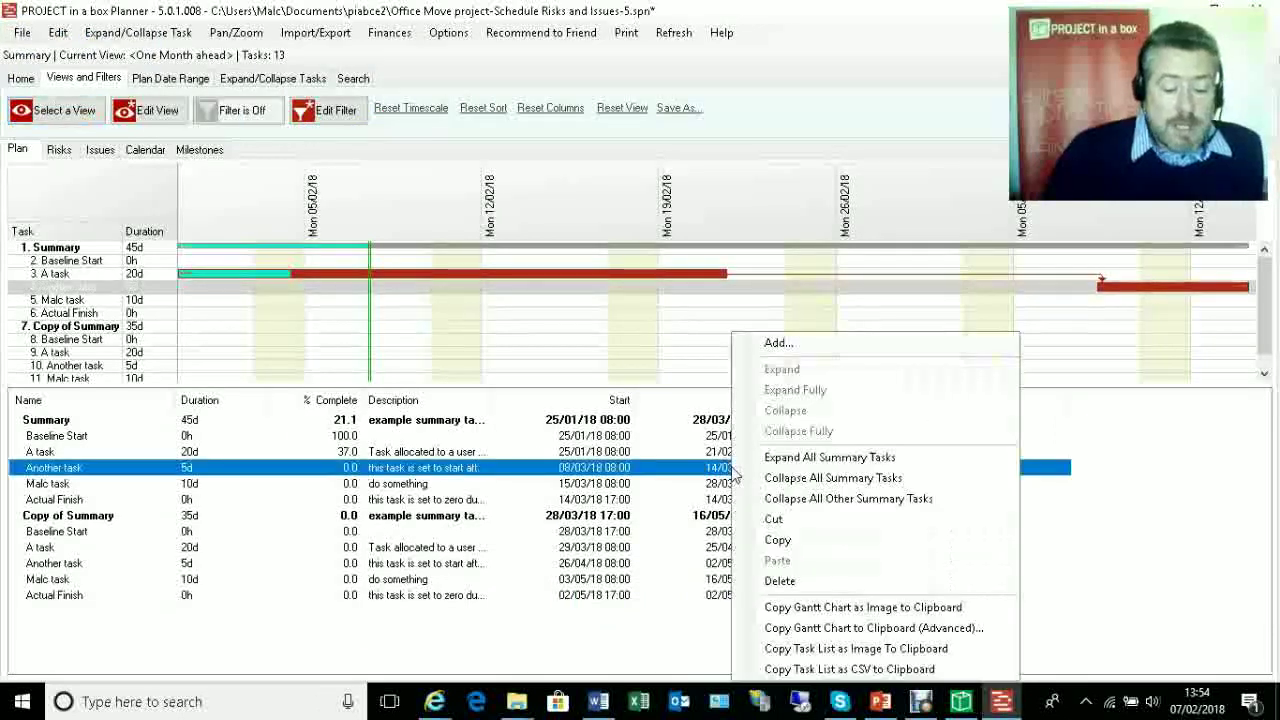
{"action": "left_click", "coordinate": [852, 650]}
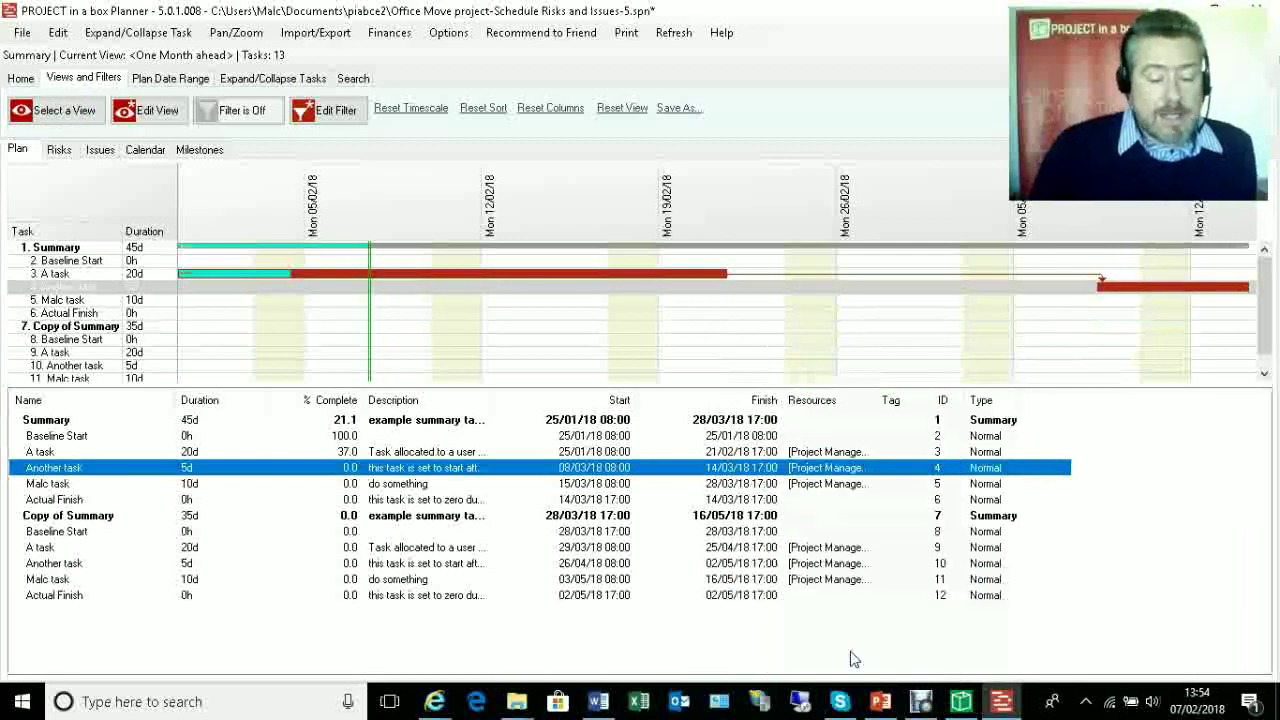
{"action": "left_click", "coordinate": [598, 701]}
{"action": "scroll", "coordinate": [560, 570], "scroll_direction": "down", "scroll_amount": 1}
{"action": "scroll", "coordinate": [560, 570], "scroll_direction": "down", "scroll_amount": 1}
{"action": "left_click", "coordinate": [503, 526]}
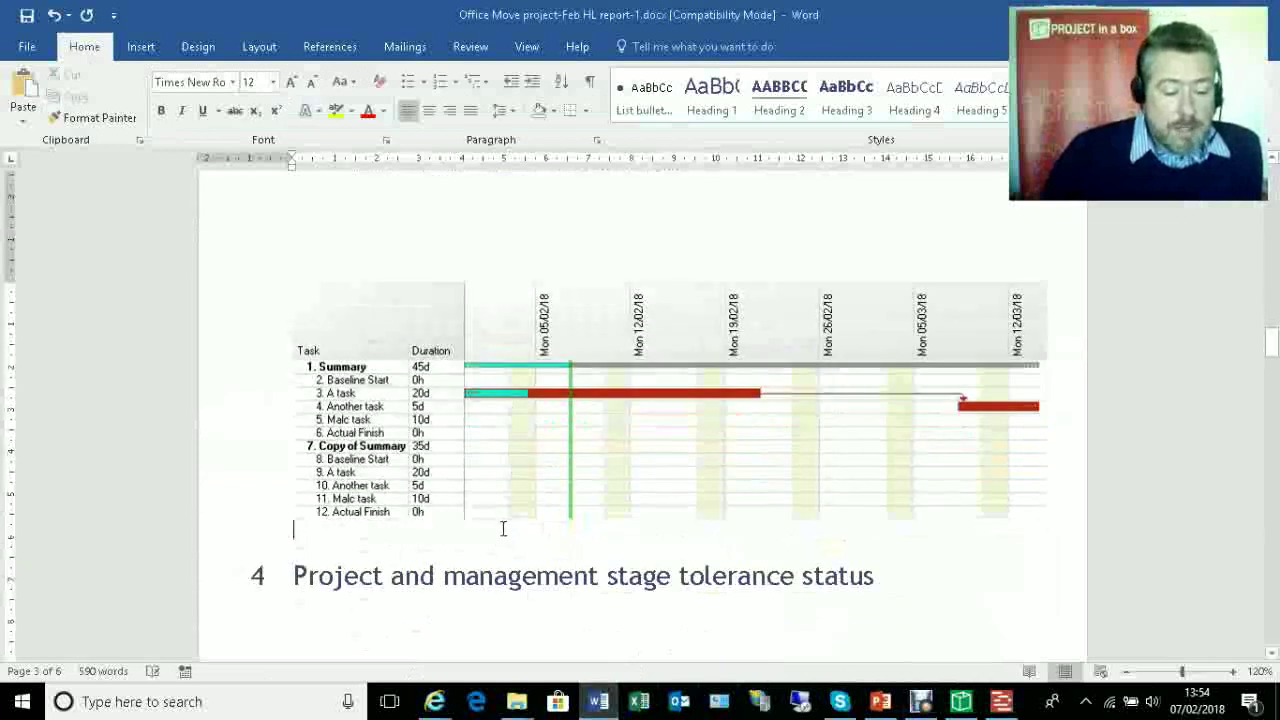
{"action": "right_click", "coordinate": [503, 528]}
{"action": "left_click", "coordinate": [541, 350]}
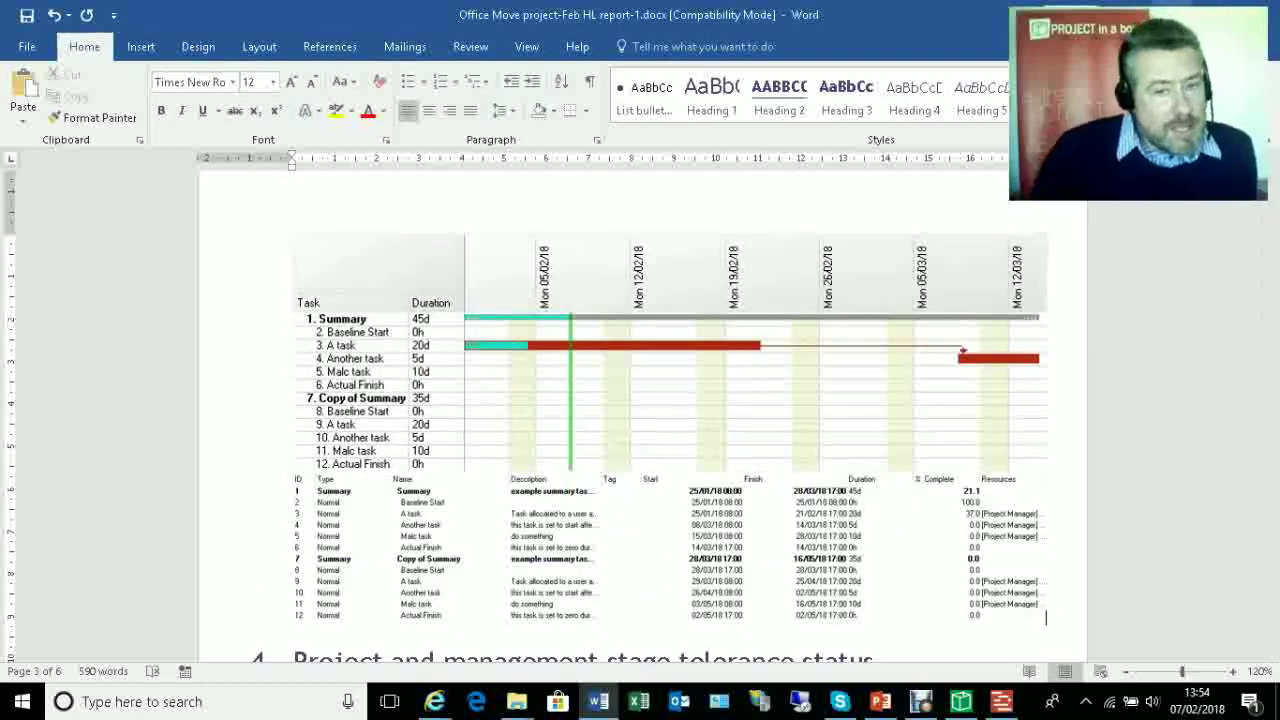
Return to the Planner's risks and examine the clipboard copy options for the risk summary and the risk list
{"action": "left_click", "coordinate": [1001, 701]}
{"action": "left_click", "coordinate": [677, 413]}
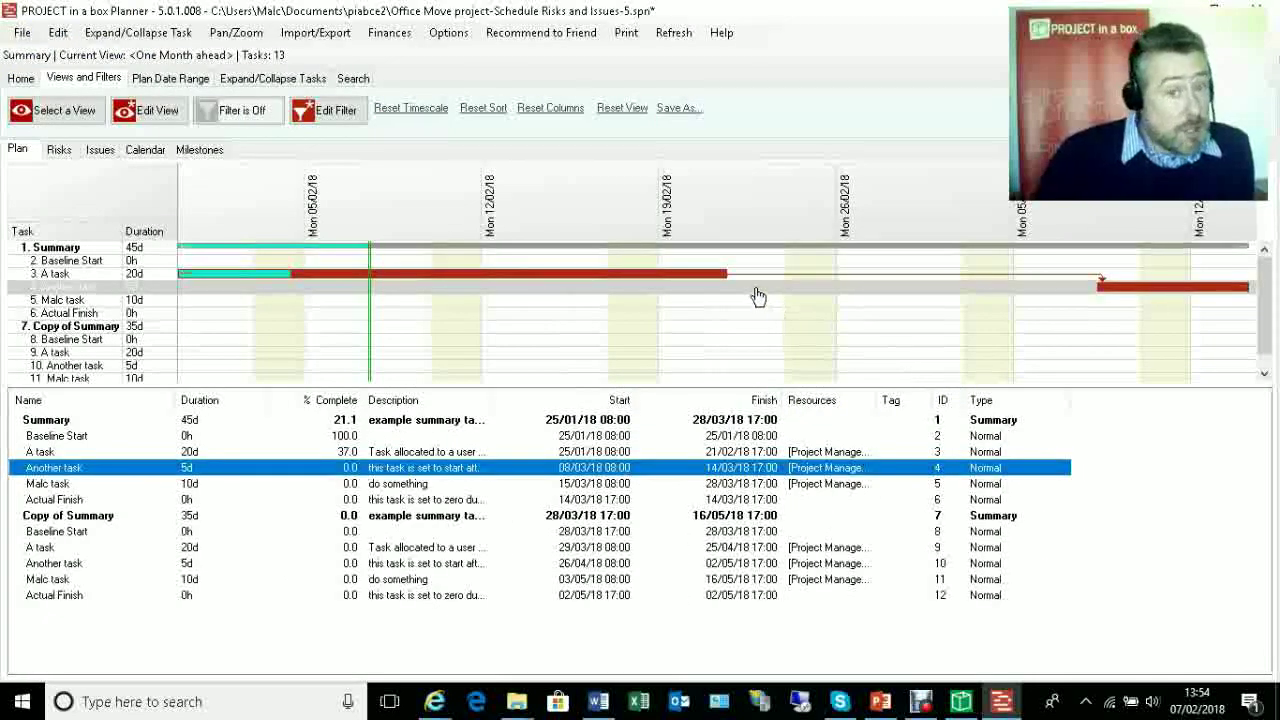
{"action": "left_click", "coordinate": [59, 149]}
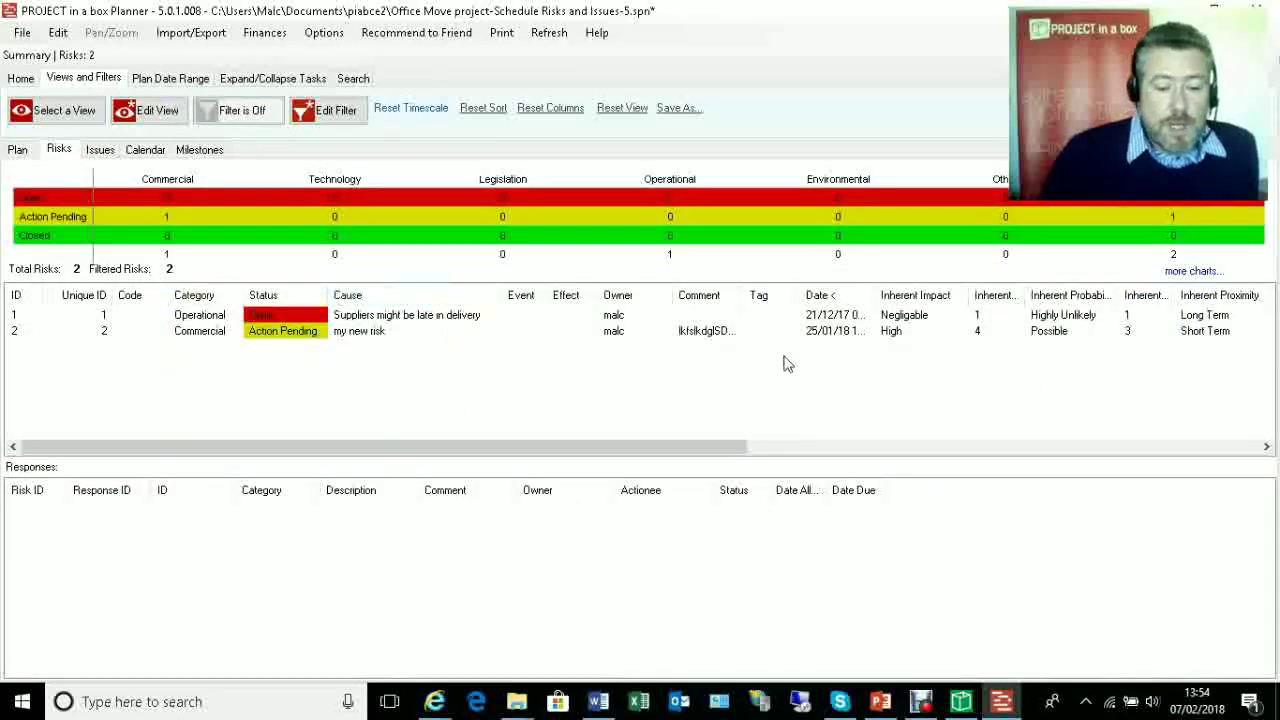
{"action": "right_click", "coordinate": [651, 240]}
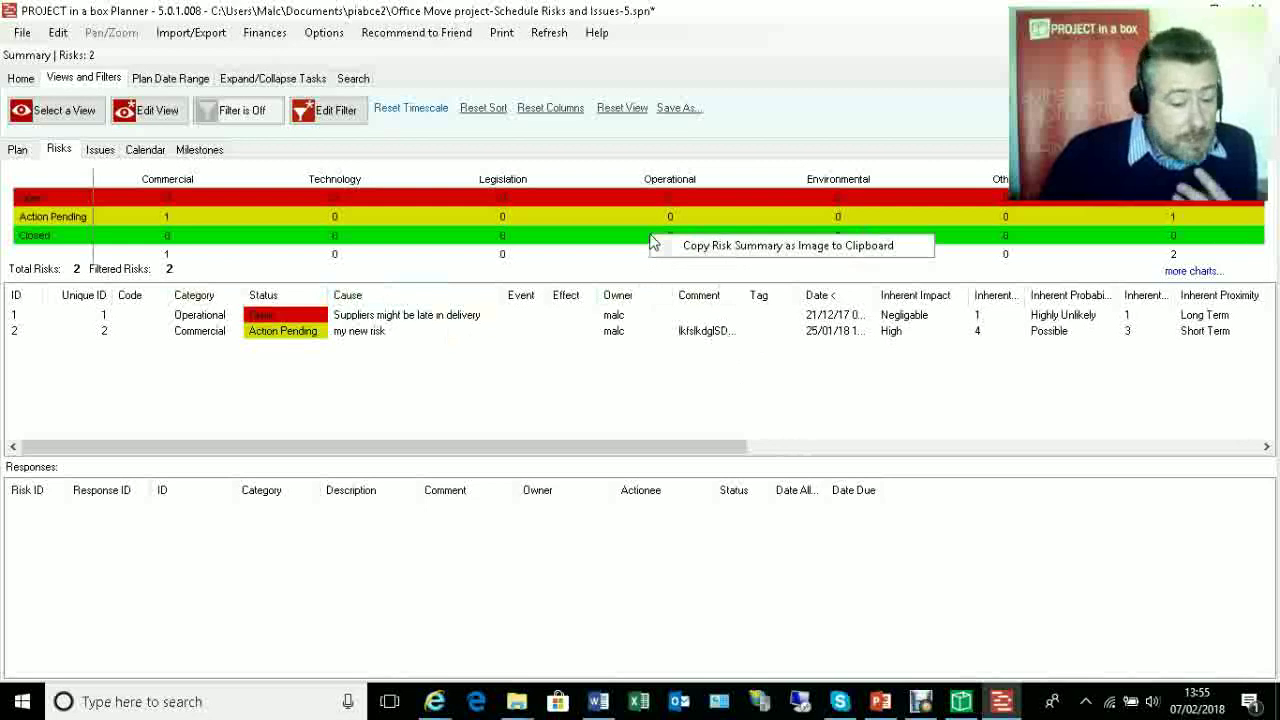
{"action": "right_click", "coordinate": [719, 335]}
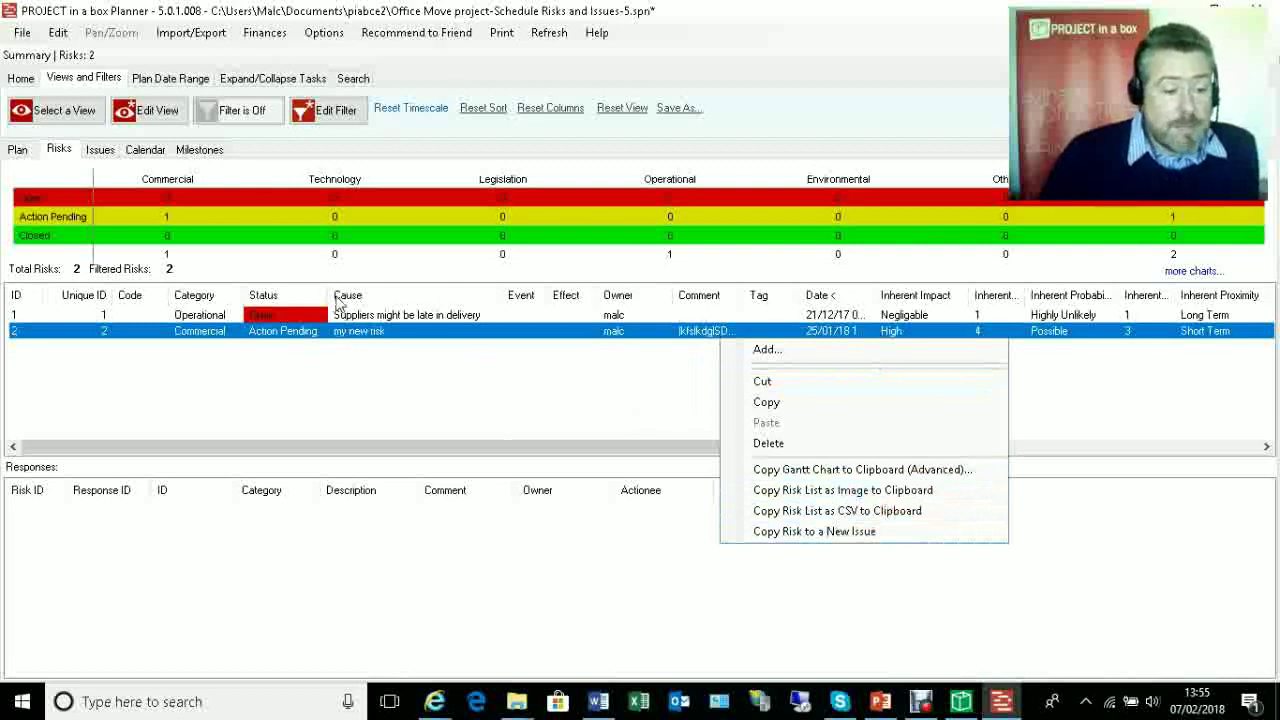
Open the additional risk charts and copy the Expected Values table to the clipboard
{"action": "left_click", "coordinate": [1192, 270]}
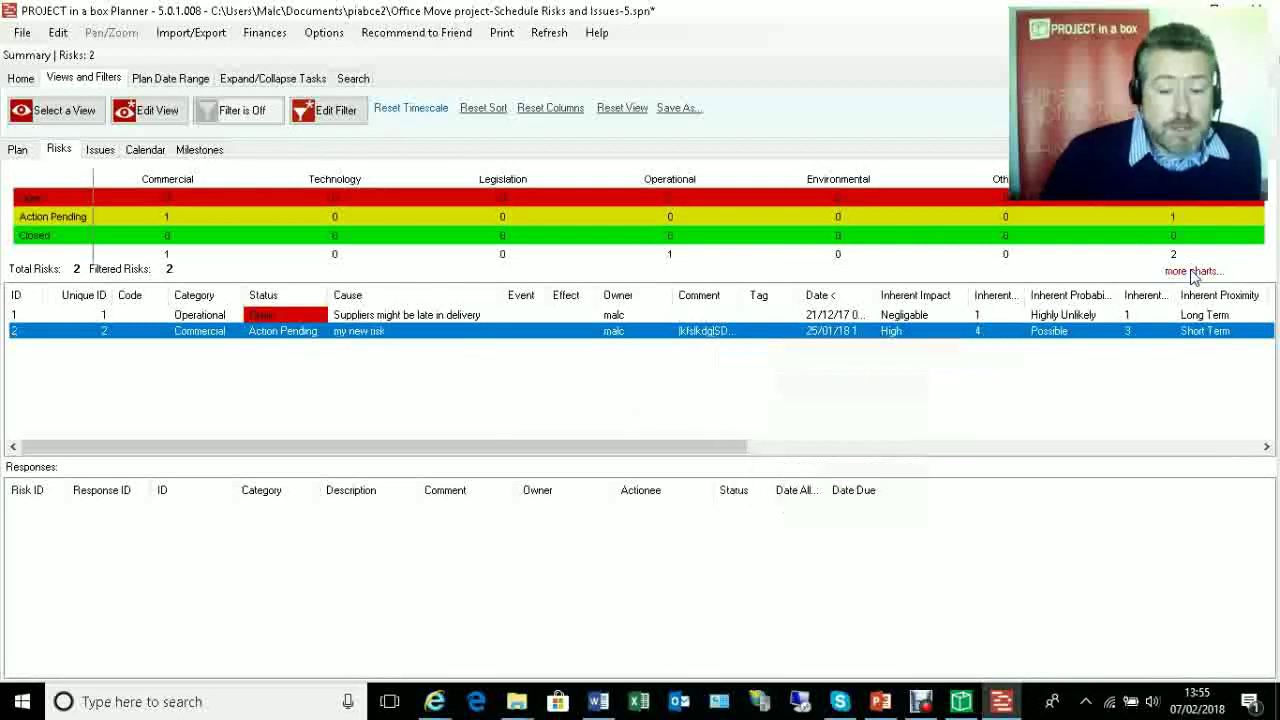
{"action": "left_click", "coordinate": [520, 191]}
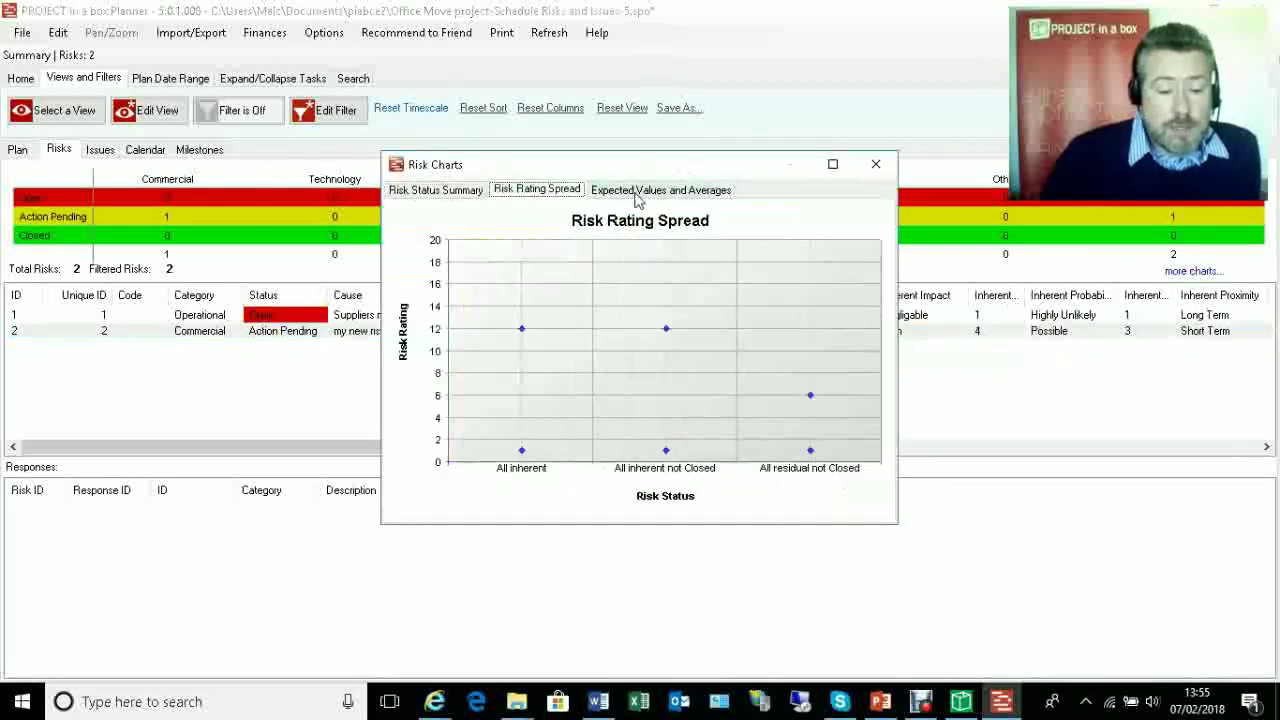
{"action": "left_click", "coordinate": [643, 191]}
{"action": "right_click", "coordinate": [706, 318]}
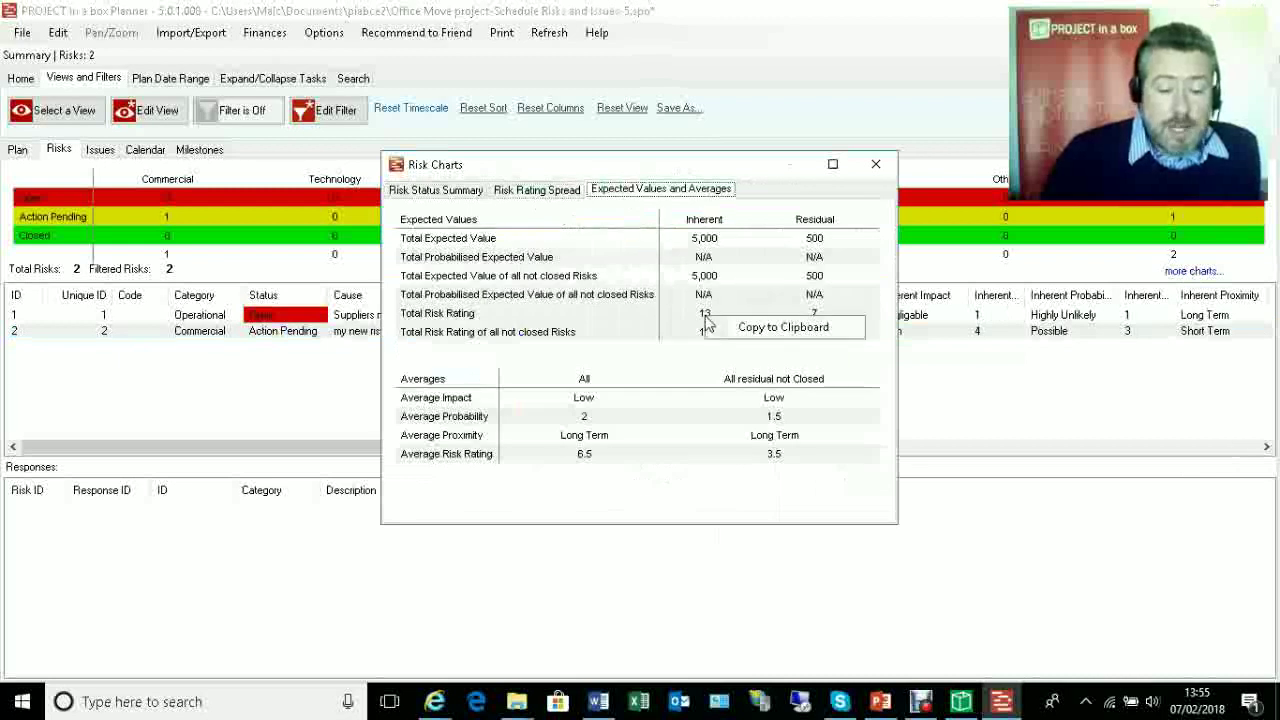
{"action": "left_click", "coordinate": [745, 327]}
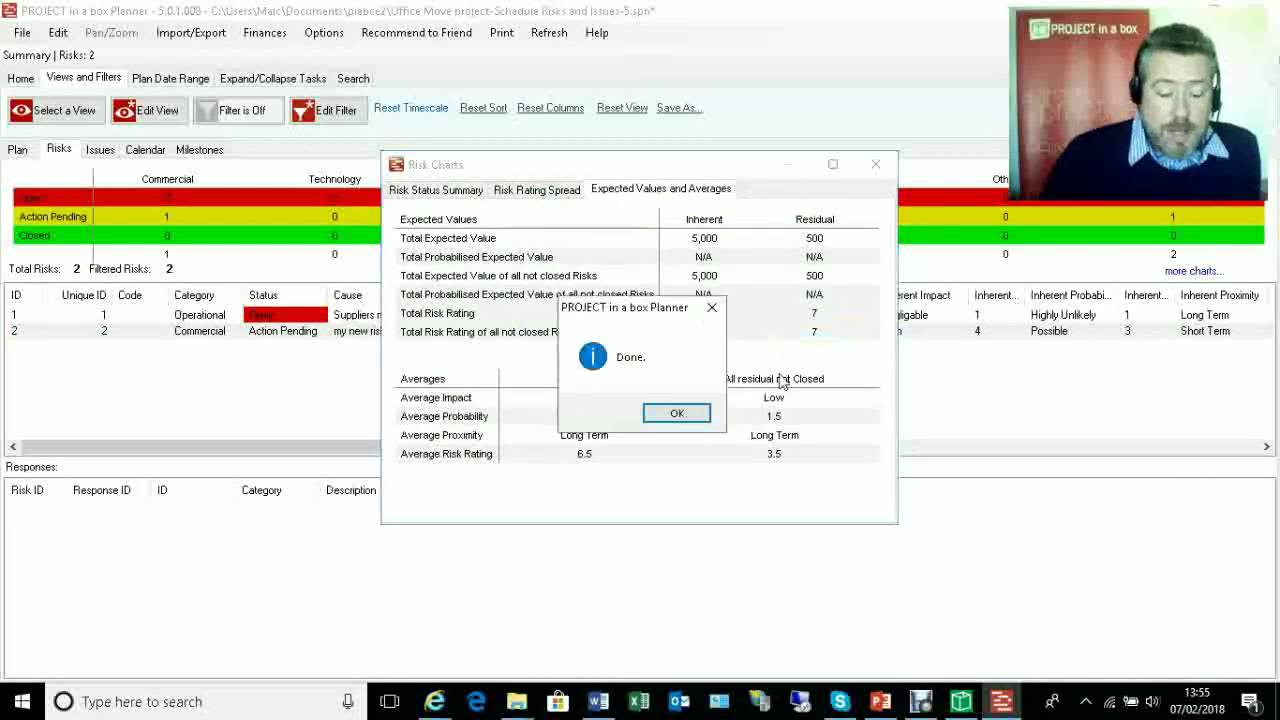
{"action": "left_click", "coordinate": [690, 418]}
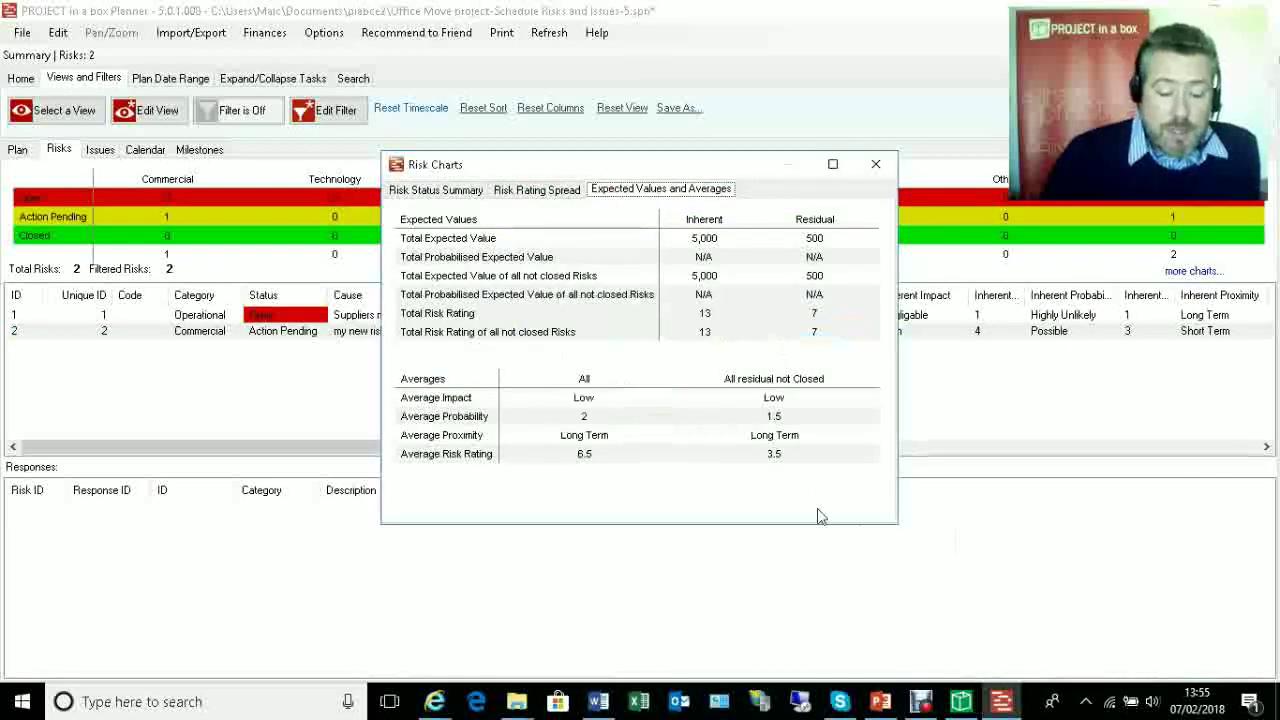
Paste the copied risk values into the Word report under the Key issues and risks heading
{"action": "left_click", "coordinate": [598, 701]}
{"action": "scroll", "coordinate": [600, 523], "scroll_direction": "down", "scroll_amount": 6}
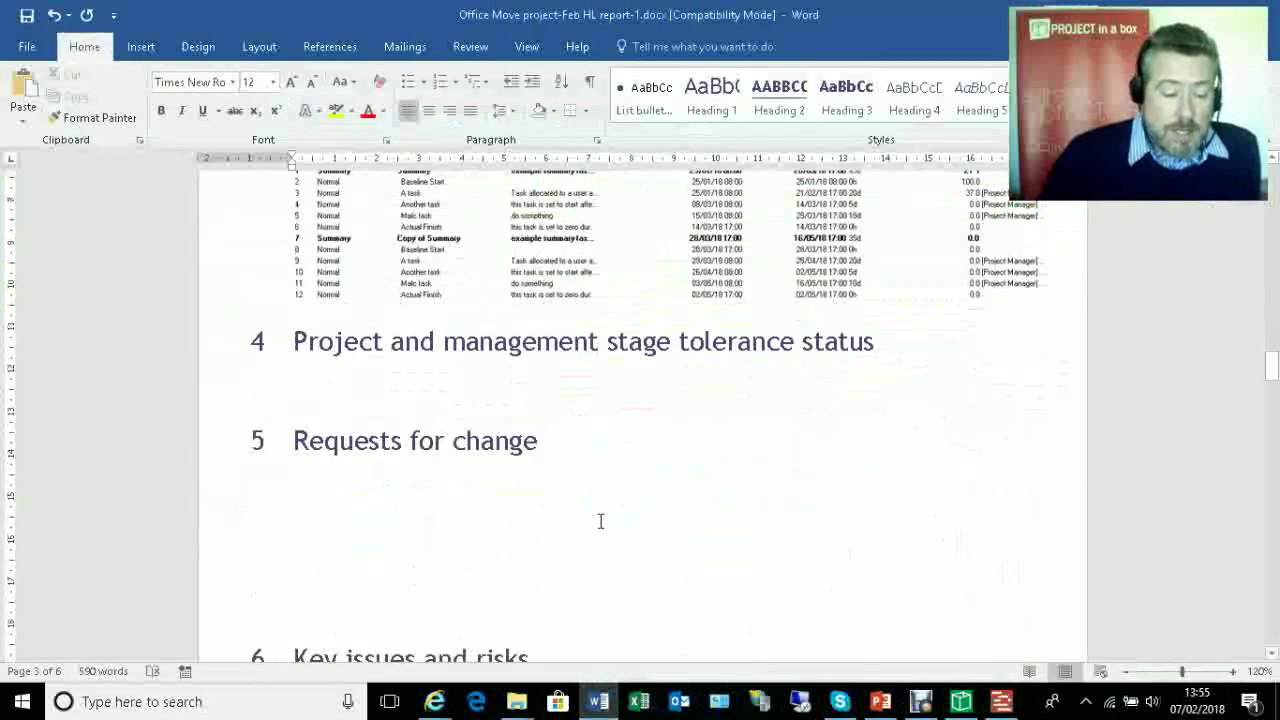
{"action": "scroll", "coordinate": [568, 513], "scroll_direction": "down", "scroll_amount": 5}
{"action": "left_click", "coordinate": [381, 468]}
{"action": "right_click", "coordinate": [381, 468]}
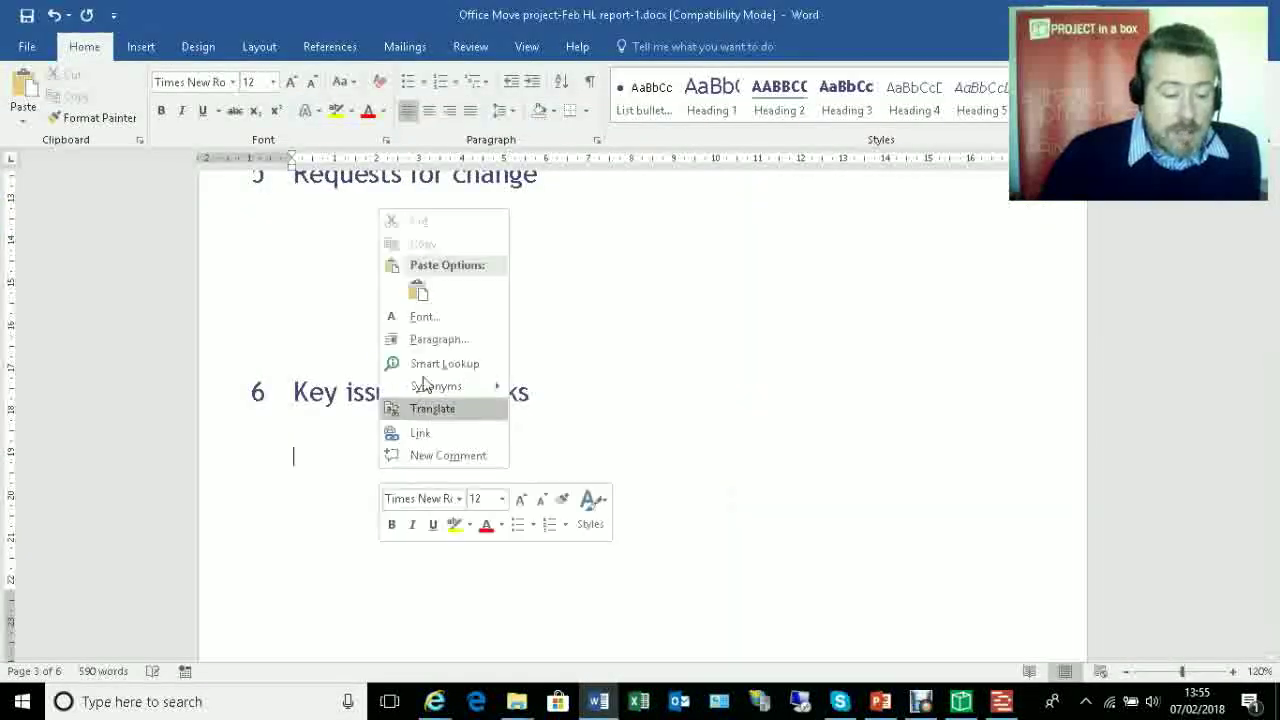
{"action": "left_click", "coordinate": [420, 290]}
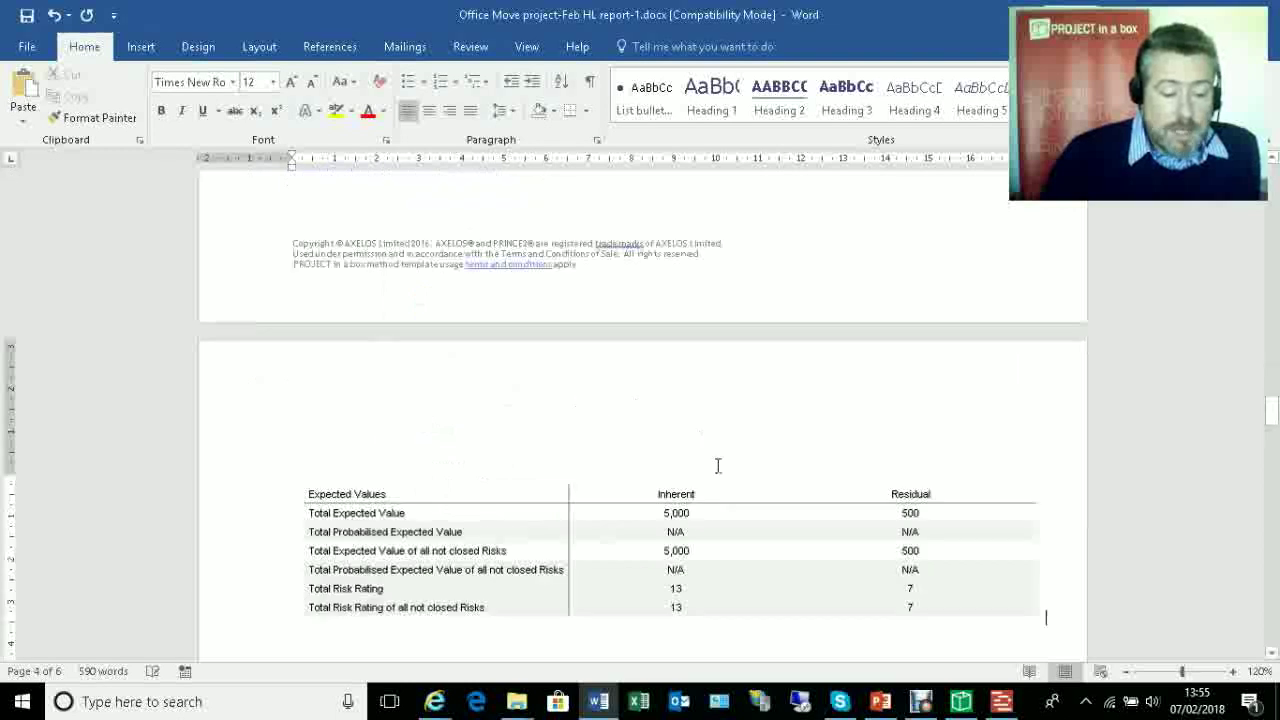
Review the pasted risk values, Gantt chart and task list in the report, back to the Next reporting period section
{"action": "scroll", "coordinate": [730, 490], "scroll_direction": "down", "scroll_amount": 3}
{"action": "scroll", "coordinate": [730, 492], "scroll_direction": "up", "scroll_amount": 6}
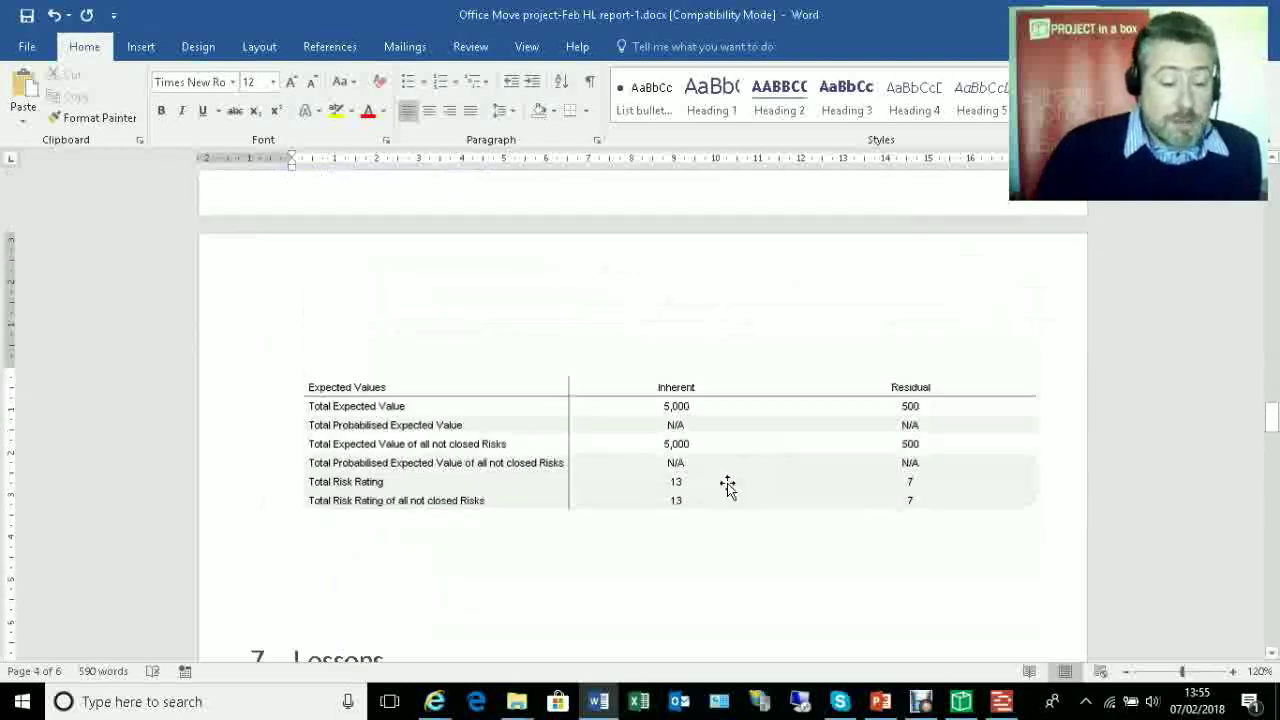
{"action": "scroll", "coordinate": [727, 485], "scroll_direction": "up", "scroll_amount": 10}
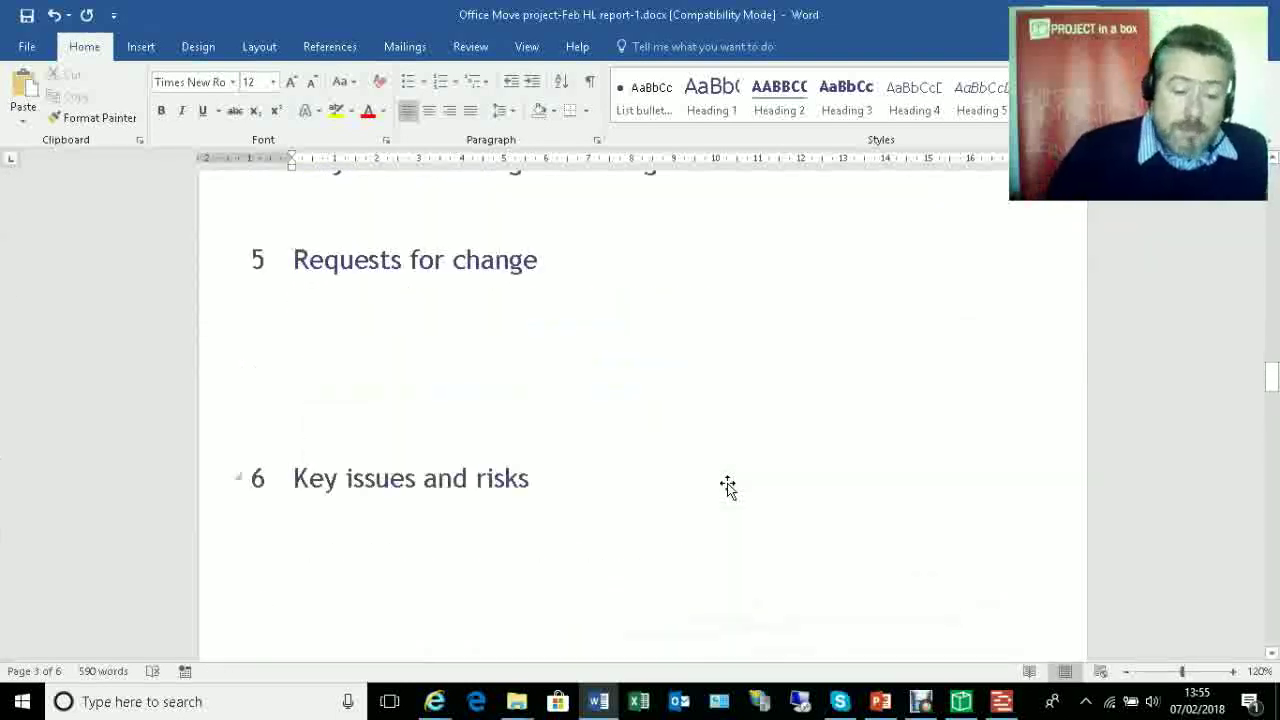
{"action": "scroll", "coordinate": [727, 486], "scroll_direction": "up", "scroll_amount": 5}
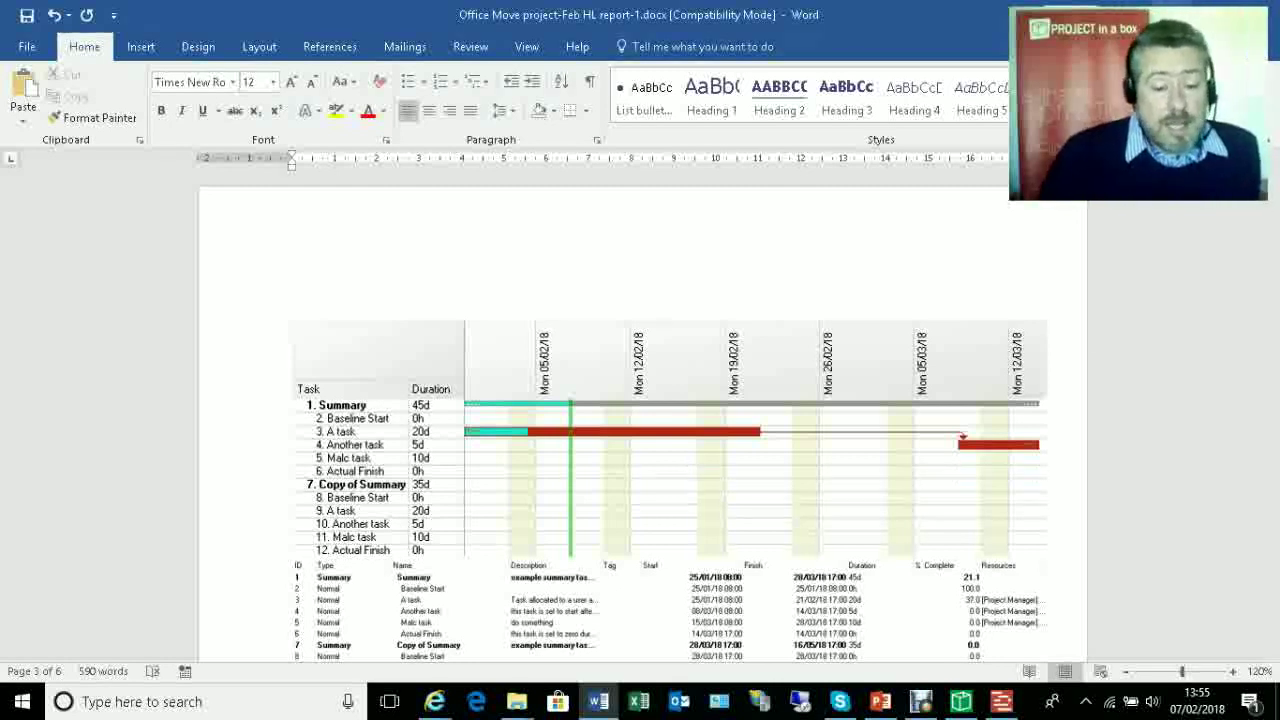
{"action": "scroll", "coordinate": [686, 312], "scroll_direction": "down", "scroll_amount": 4}
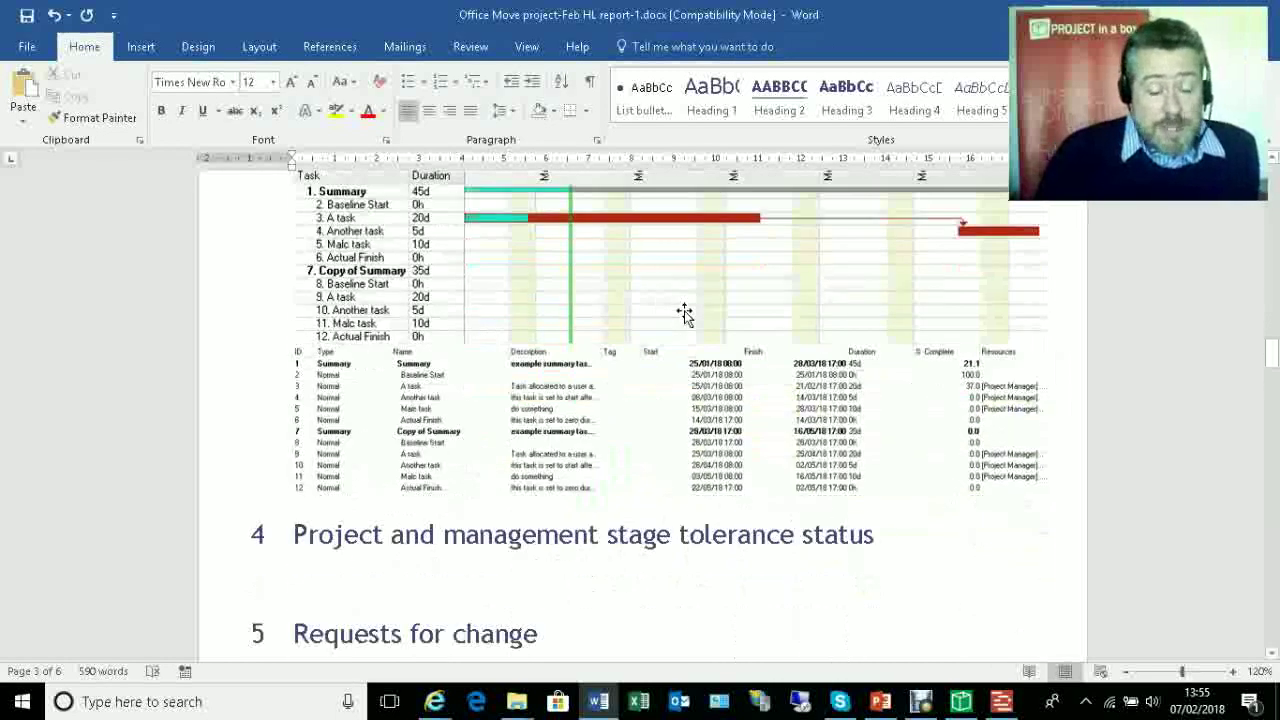
{"action": "scroll", "coordinate": [686, 313], "scroll_direction": "down", "scroll_amount": 8}
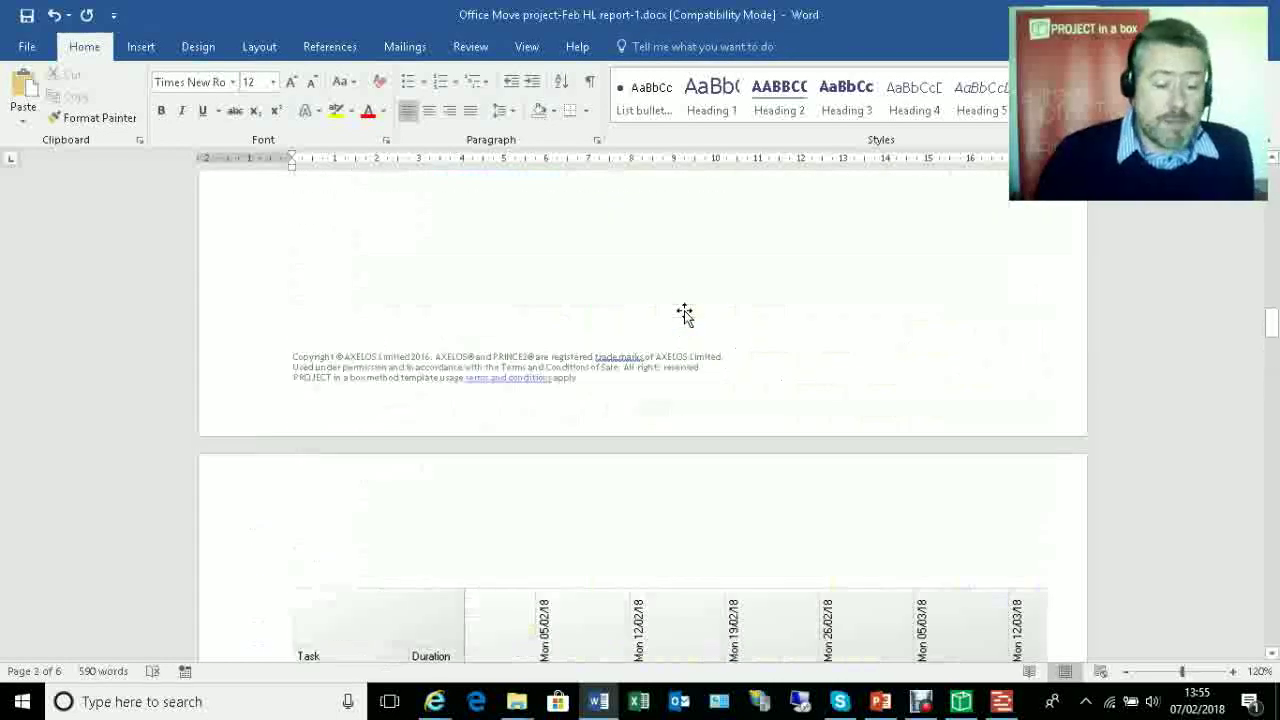
{"action": "scroll", "coordinate": [684, 313], "scroll_direction": "up", "scroll_amount": 4}
{"action": "scroll", "coordinate": [684, 313], "scroll_direction": "down", "scroll_amount": 4}
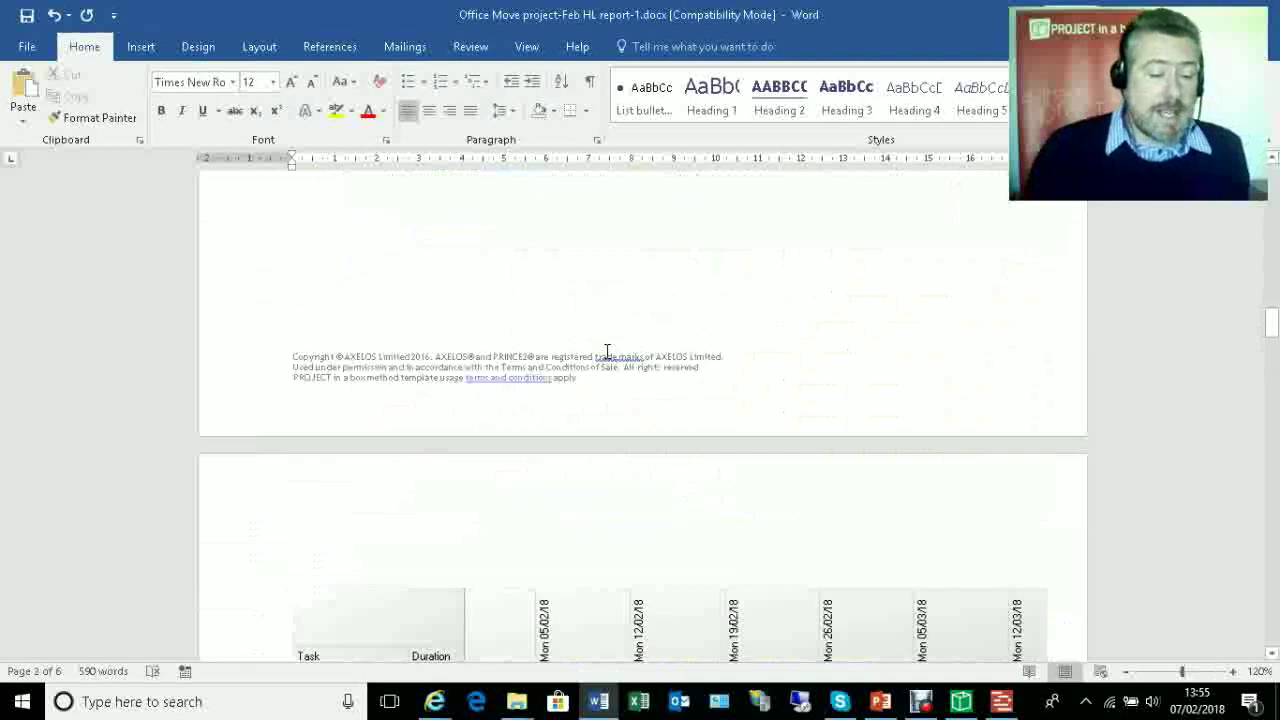
{"action": "scroll", "coordinate": [603, 330], "scroll_direction": "up", "scroll_amount": 3}
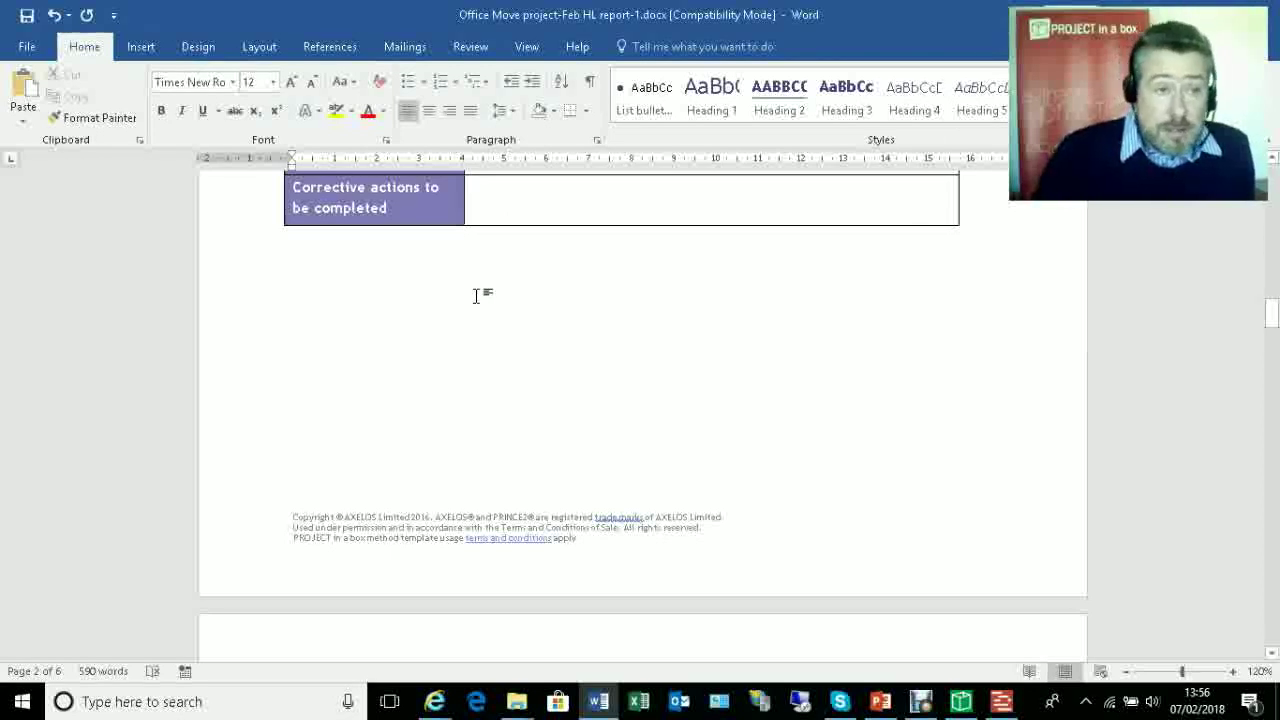
Save and close the report, close the Risk Charts window and leave the Planner for PROJECT in a box
{"action": "left_click", "coordinate": [27, 15]}
{"action": "left_click", "coordinate": [1262, 12]}
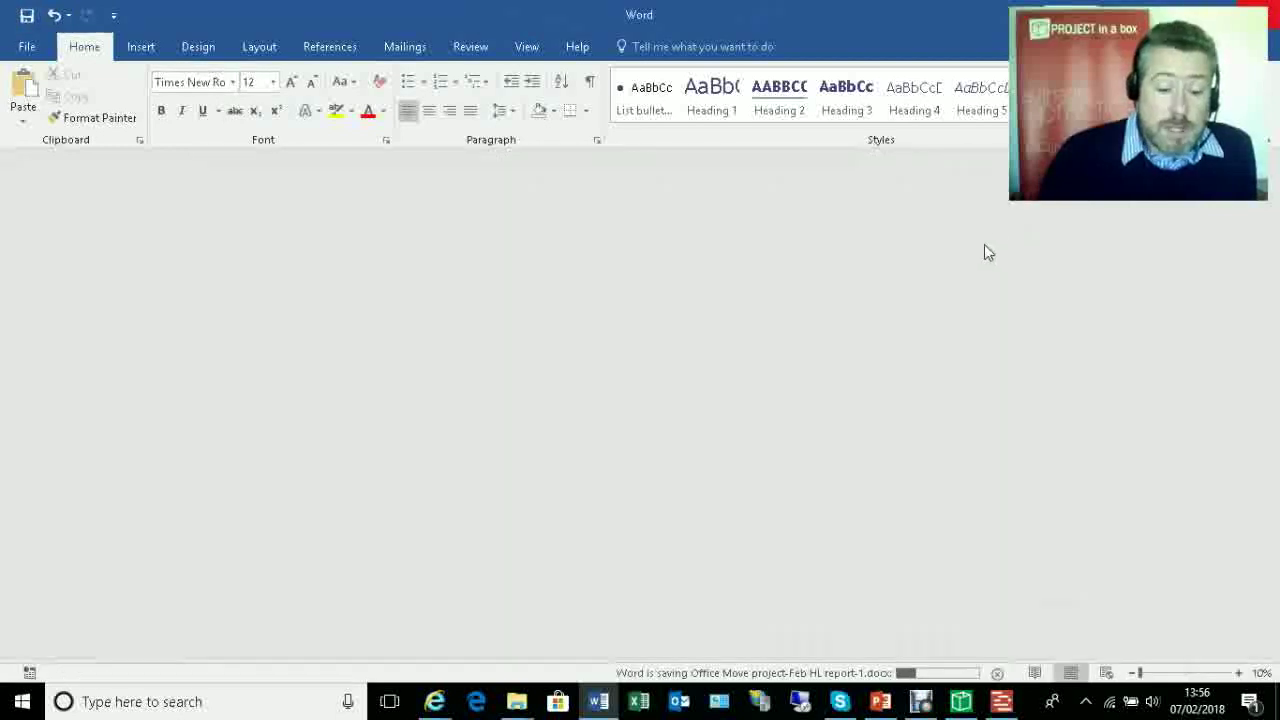
{"action": "left_click", "coordinate": [876, 164]}
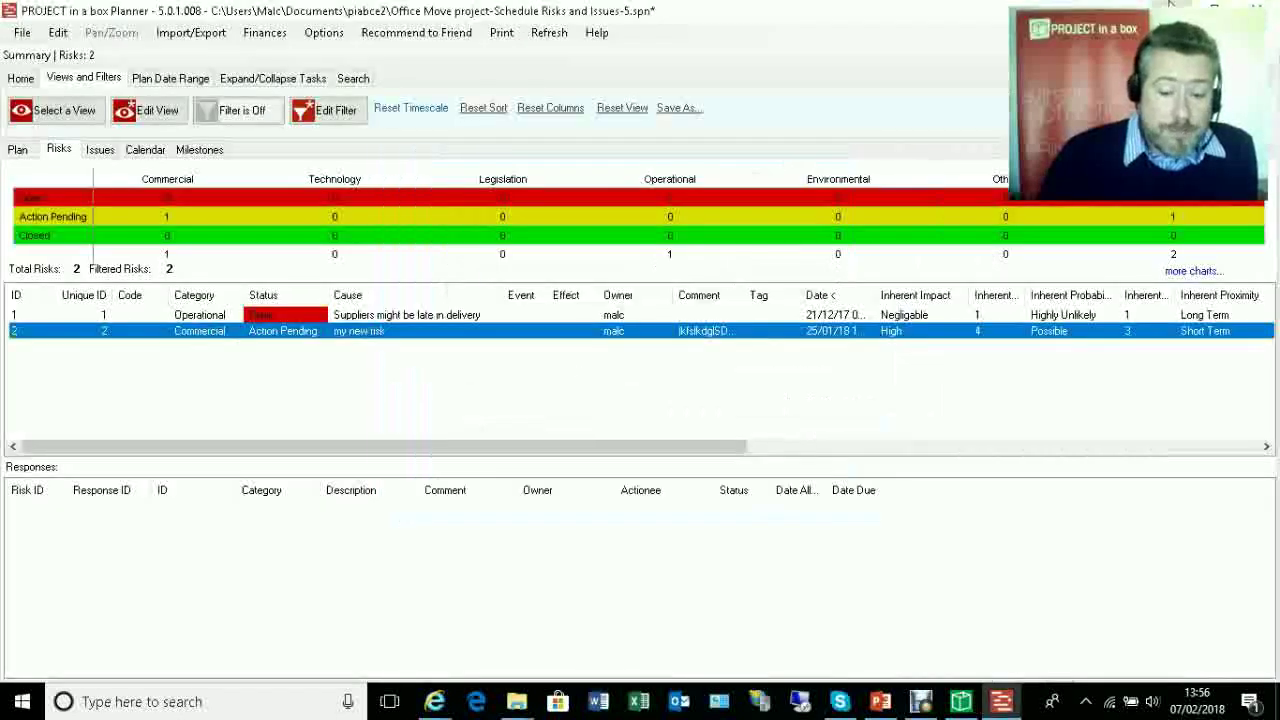
{"action": "left_click", "coordinate": [1262, 12]}
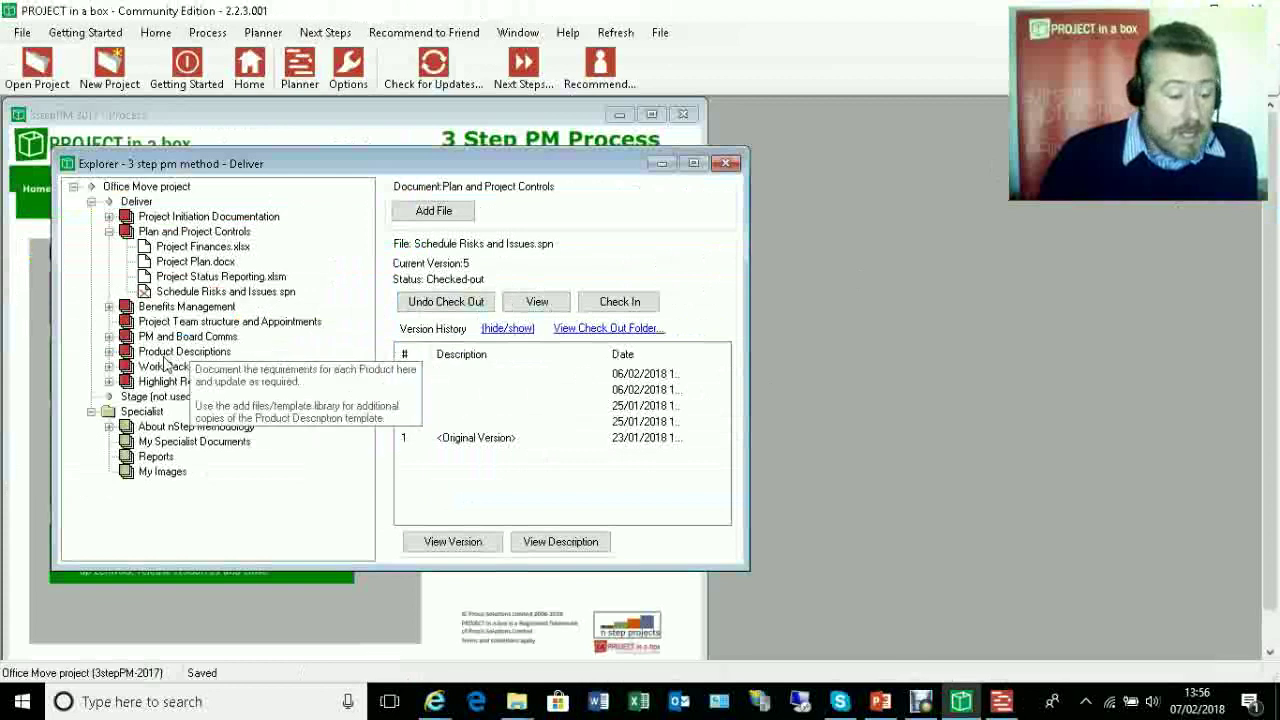
Check in Feb HL report.docx from the Highlight Report documents, leaving the description empty
{"action": "left_click", "coordinate": [108, 382]}
{"action": "left_click", "coordinate": [199, 396]}
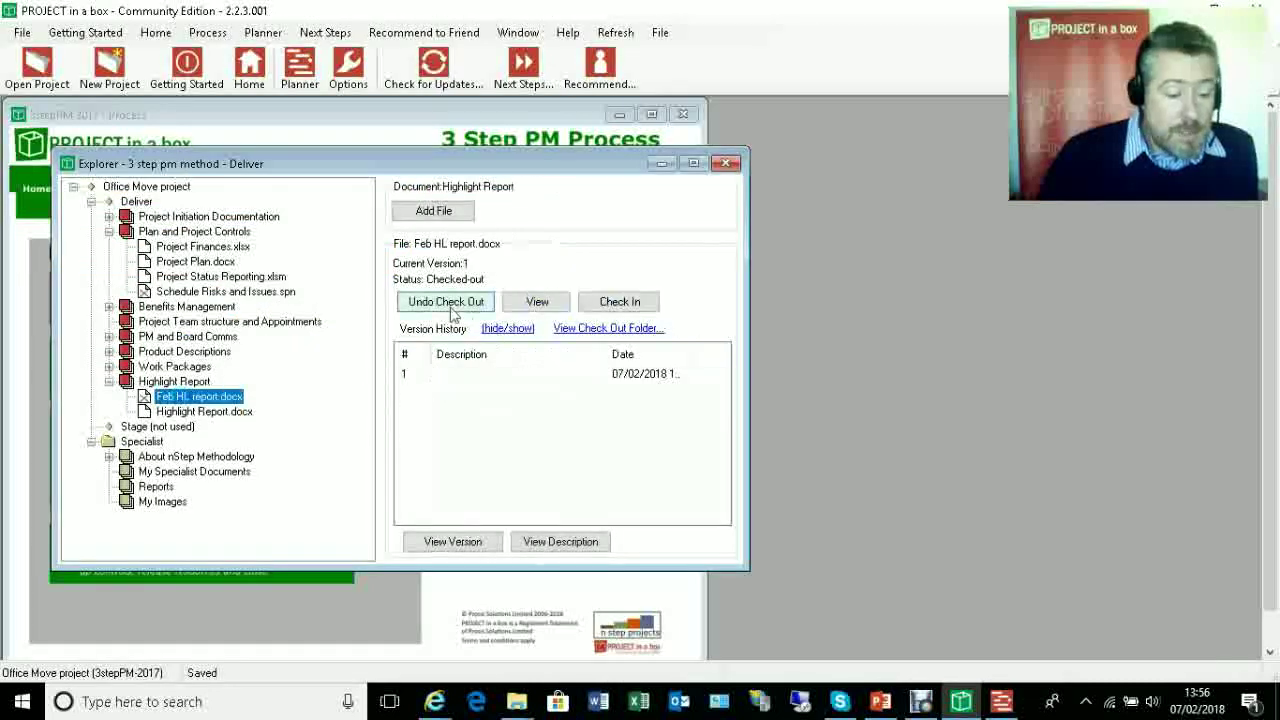
{"action": "left_click", "coordinate": [634, 313]}
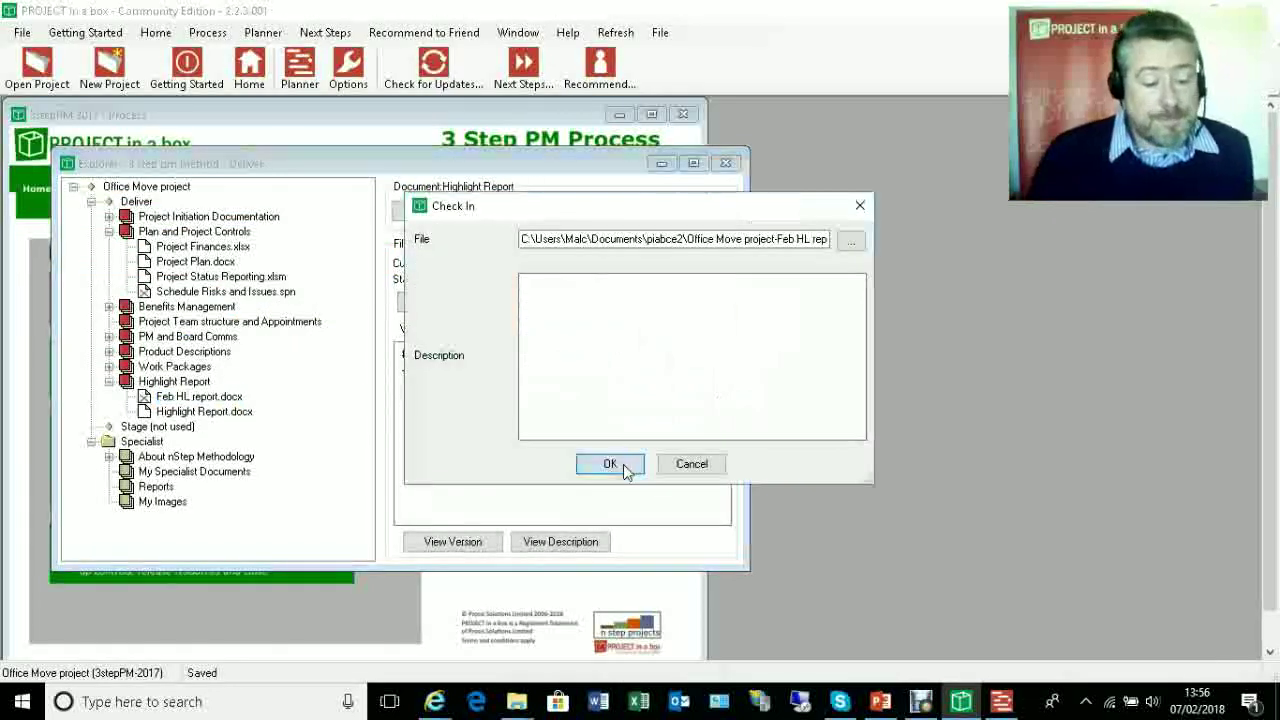
{"action": "left_click", "coordinate": [618, 465]}
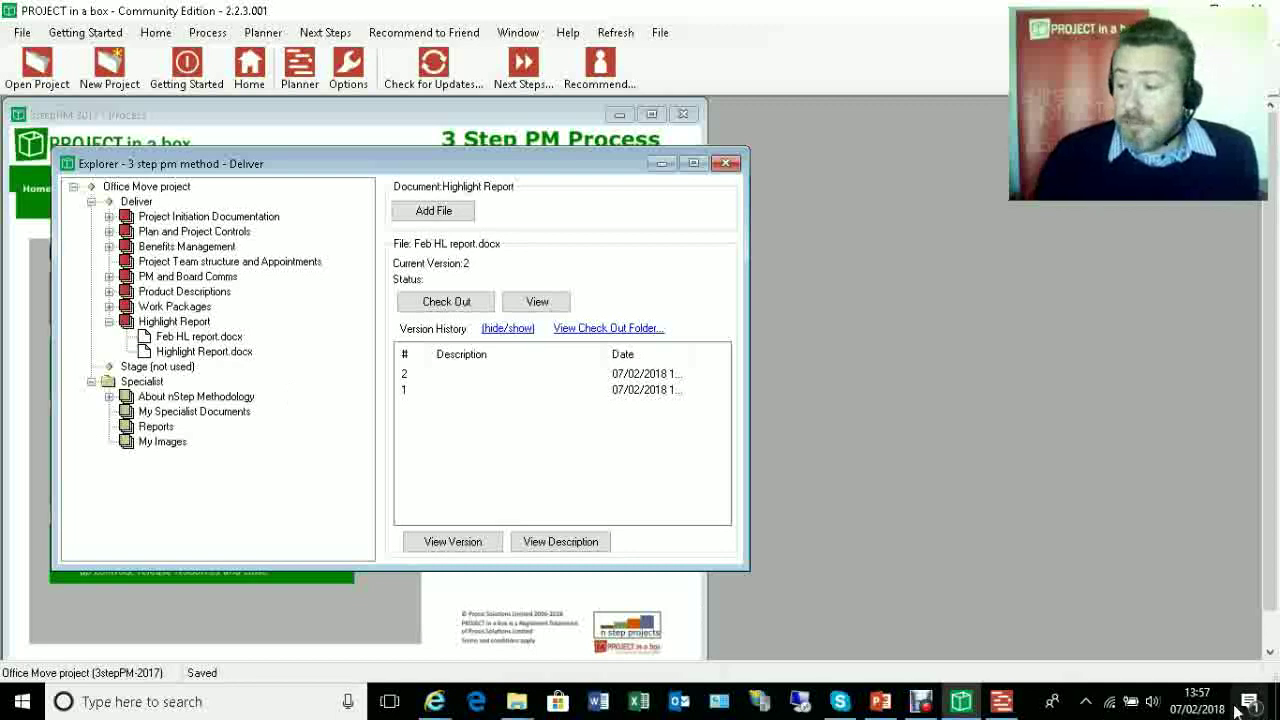
{"action": "key", "text": "alt+Tab"}
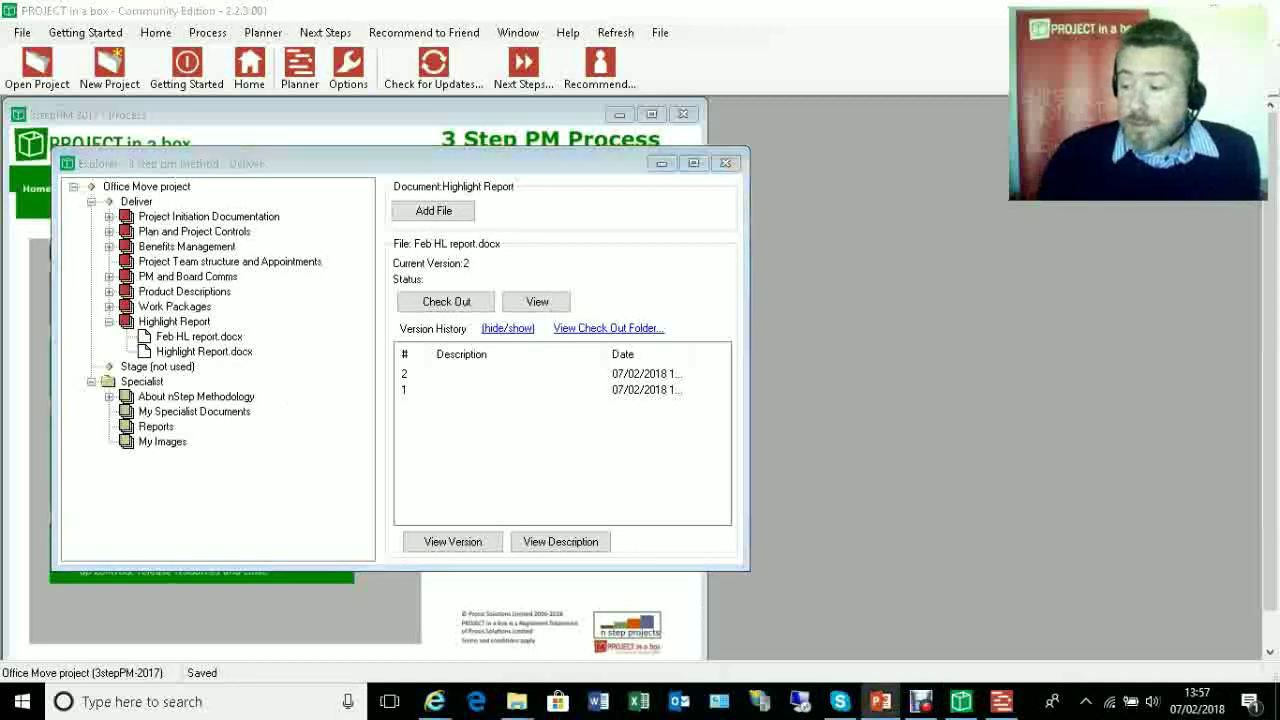